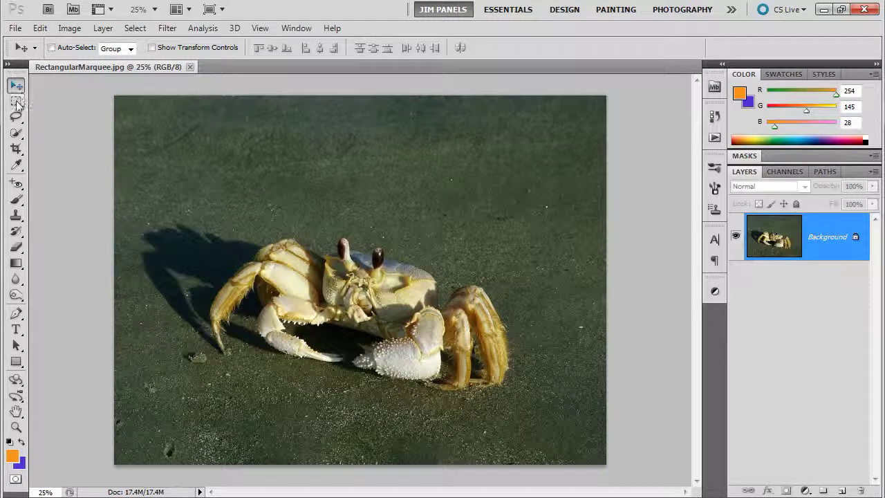
Step: Select the Rectangular Marquee tool and show its flyout of other marquee shapes
click(16, 103)
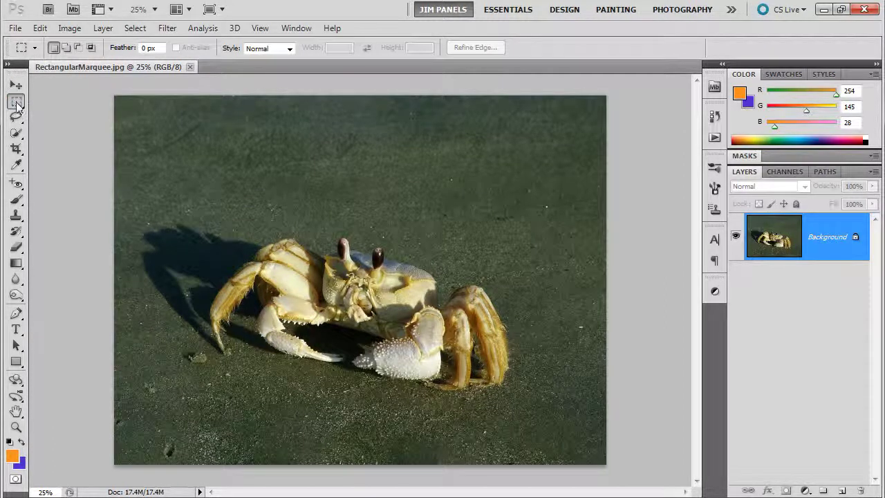
click(17, 103)
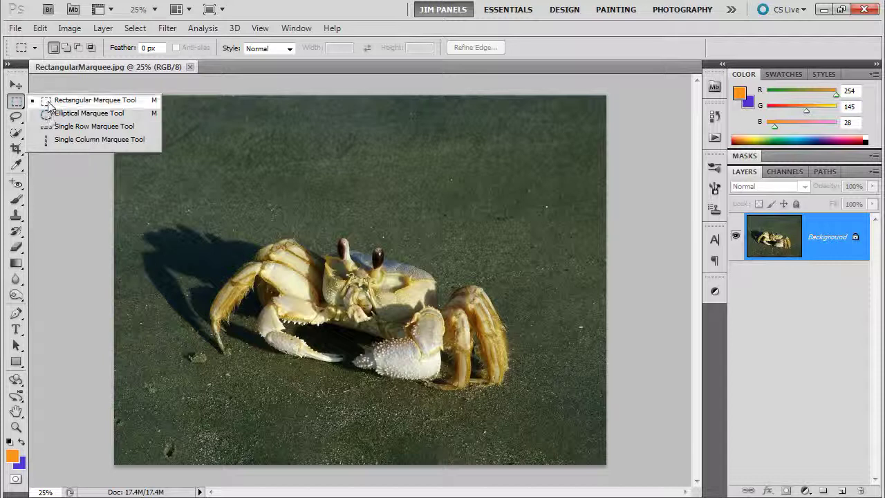
Step: Draw a rectangular selection, move it onto the crab, and subtract a small square hole
click(49, 104)
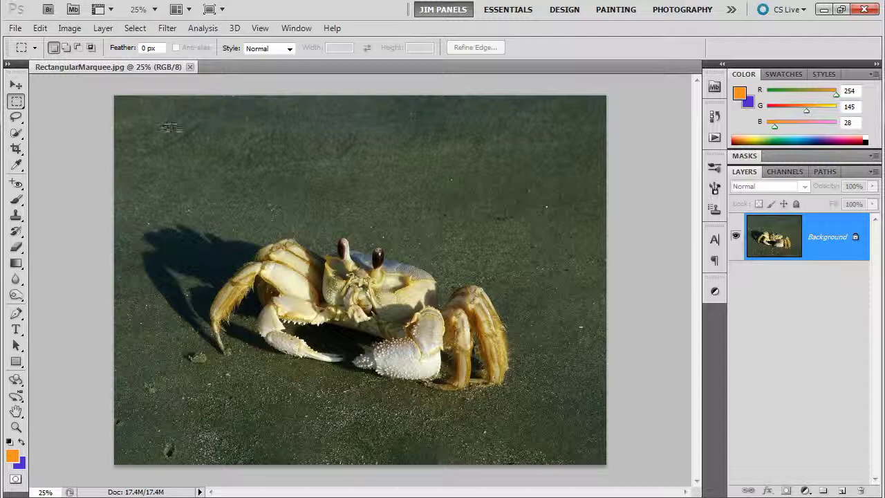
drag(161, 124, 341, 197)
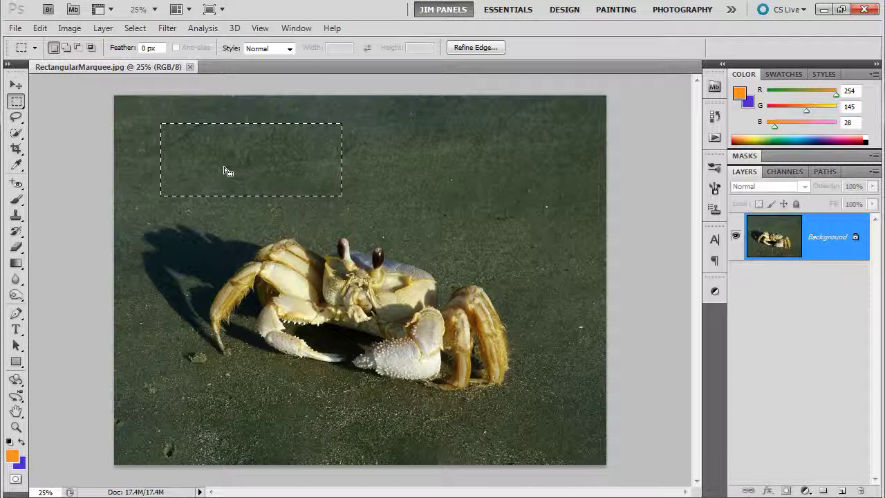
drag(258, 178, 289, 259)
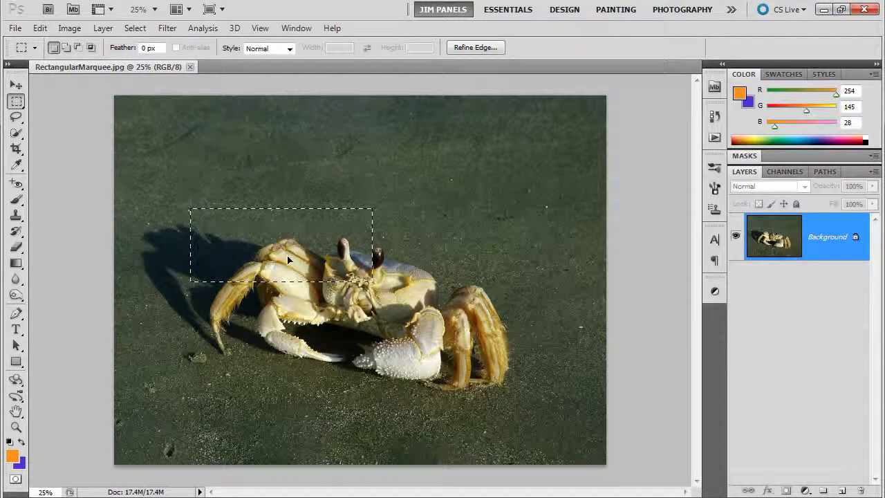
drag(249, 233, 271, 195)
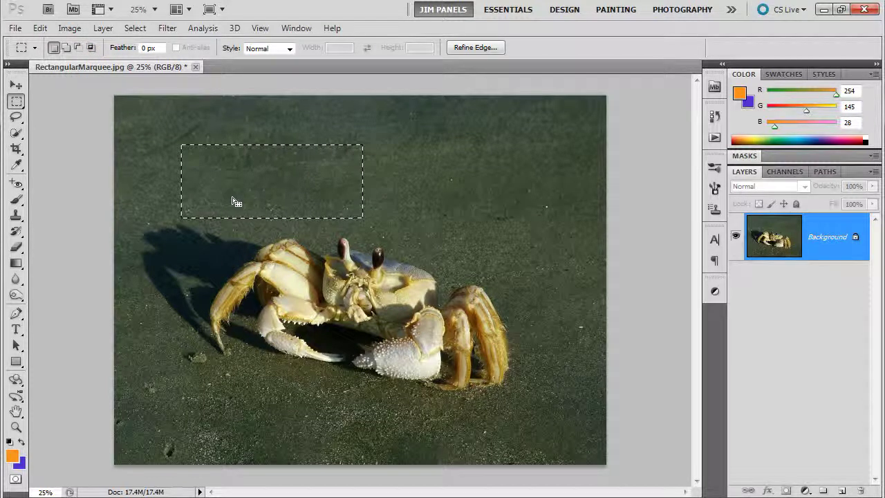
key(shift)
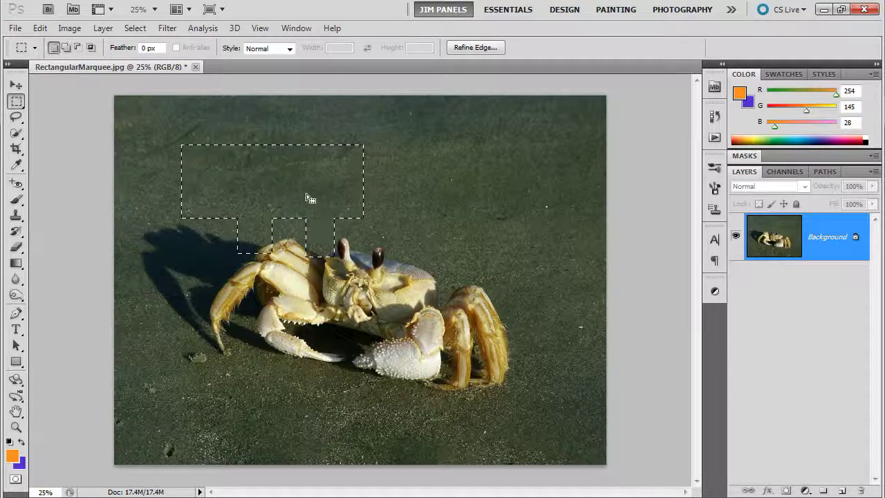
key(alt)
drag(300, 167, 319, 194)
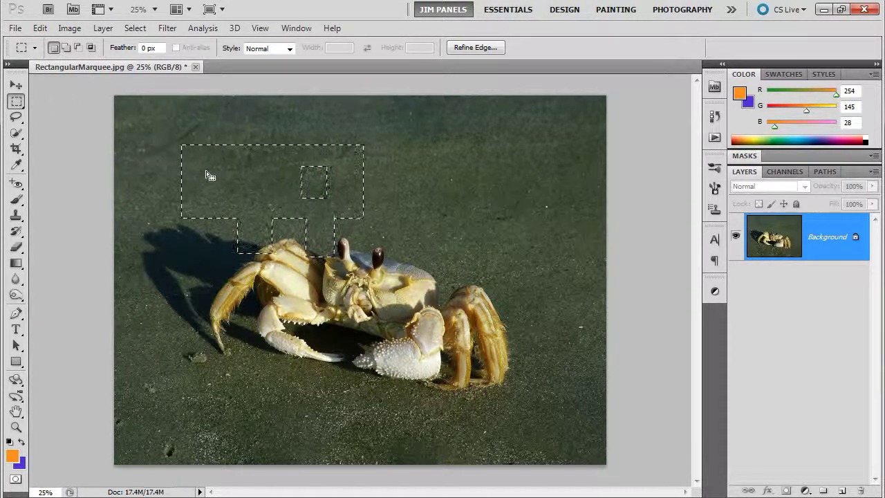
drag(190, 166, 297, 162)
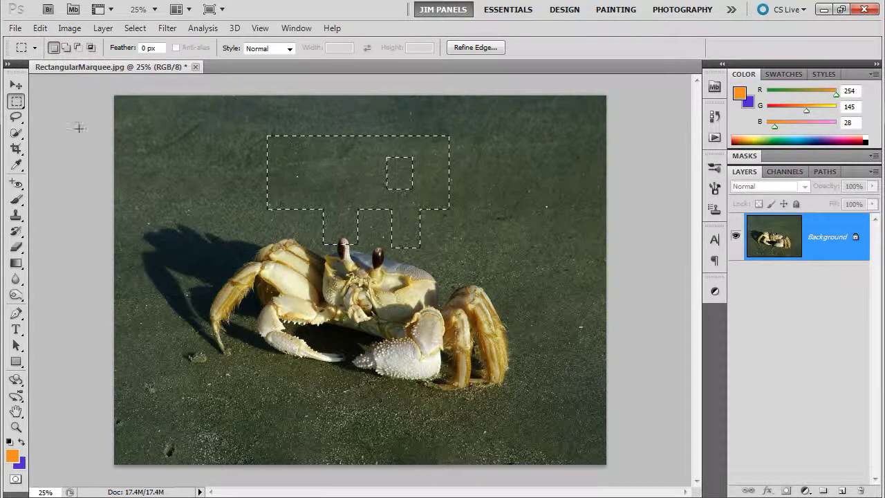
Step: Switch to Elliptical Marquee and add an ellipse around the crab's left legs
drag(16, 103, 50, 112)
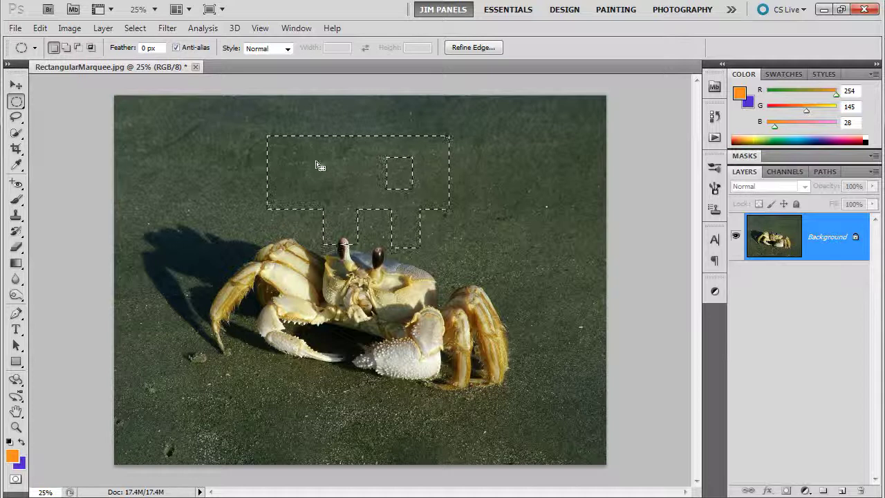
click(65, 47)
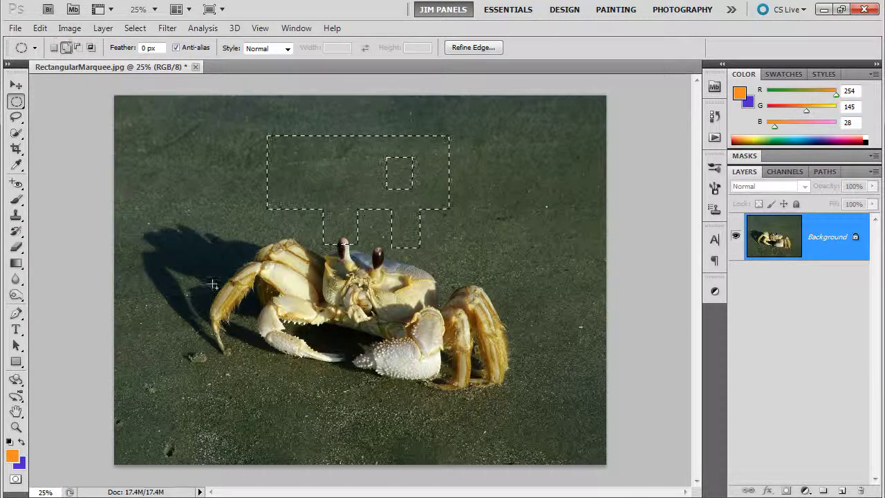
drag(302, 352, 204, 257)
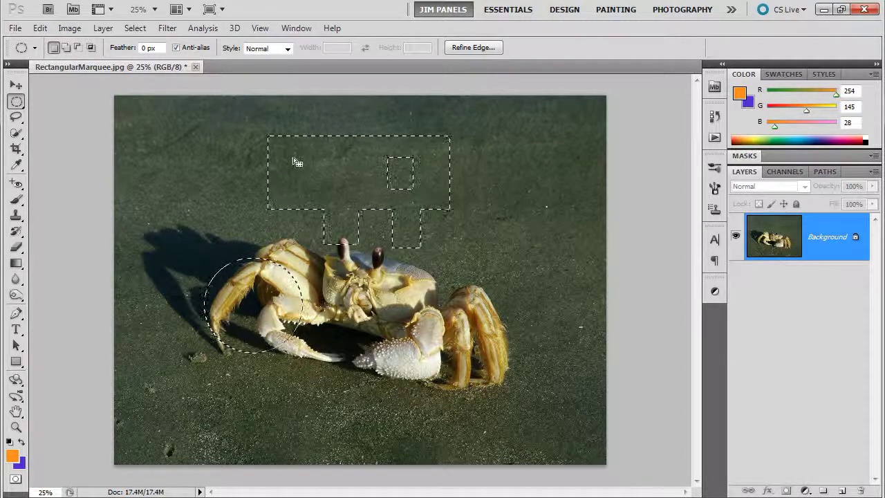
key(shift)
mouse_move(312, 172)
mouse_down()
mouse_move(333, 189)
mouse_move(314, 173)
mouse_up()
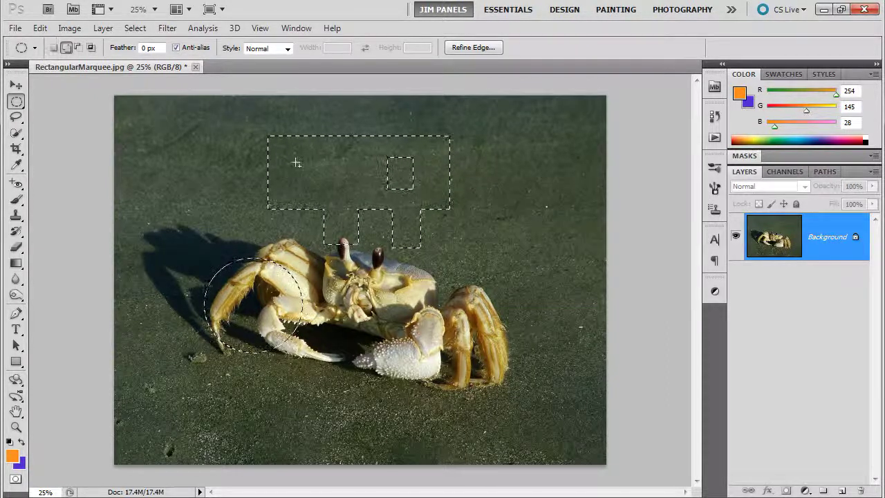
key(alt)
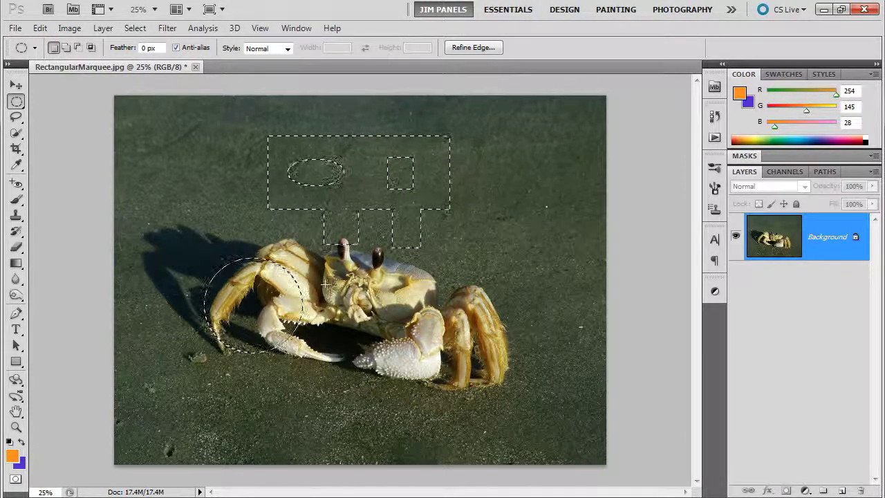
click(135, 27)
Step: Deselect, return to Rectangular Marquee, and select a small rectangle of sand above the crab
click(151, 59)
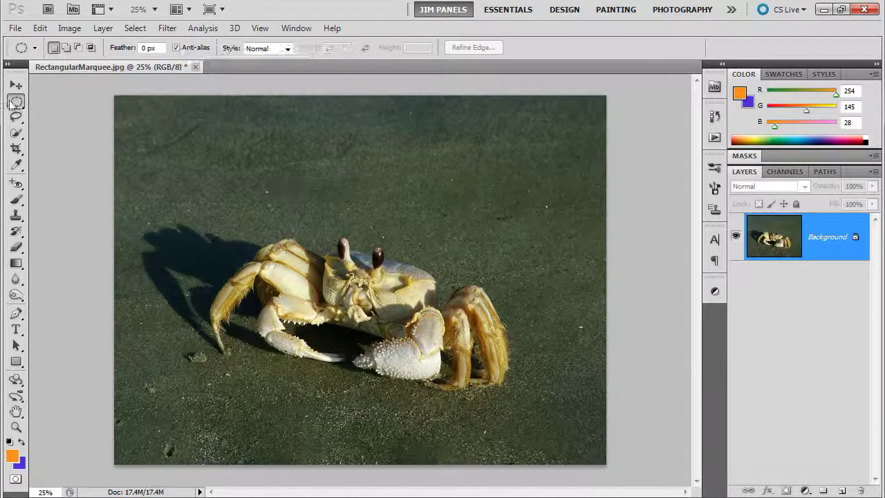
click(17, 102)
click(42, 100)
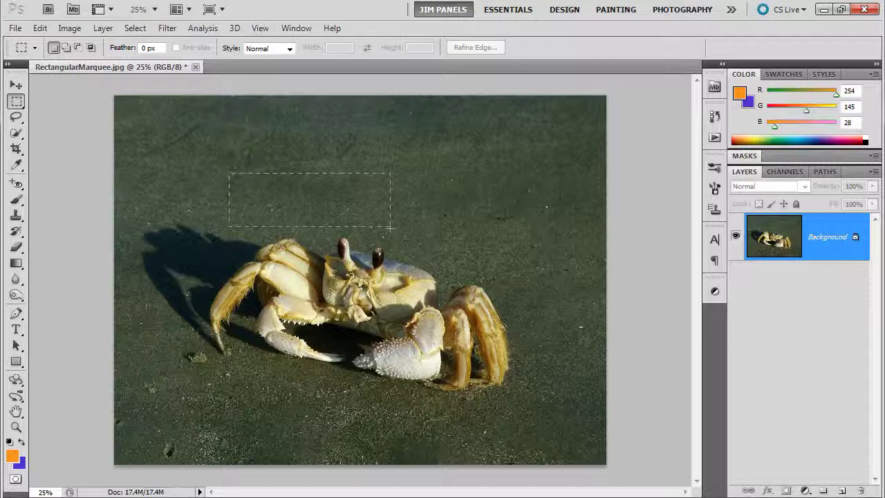
drag(391, 226, 542, 278)
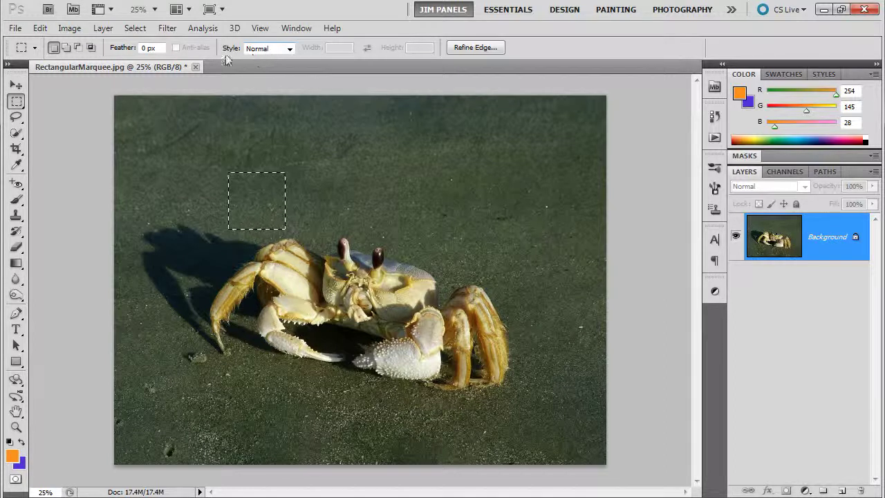
Step: Try a Fixed Ratio selection, then revert to Normal style and draw a free rectangle
click(289, 49)
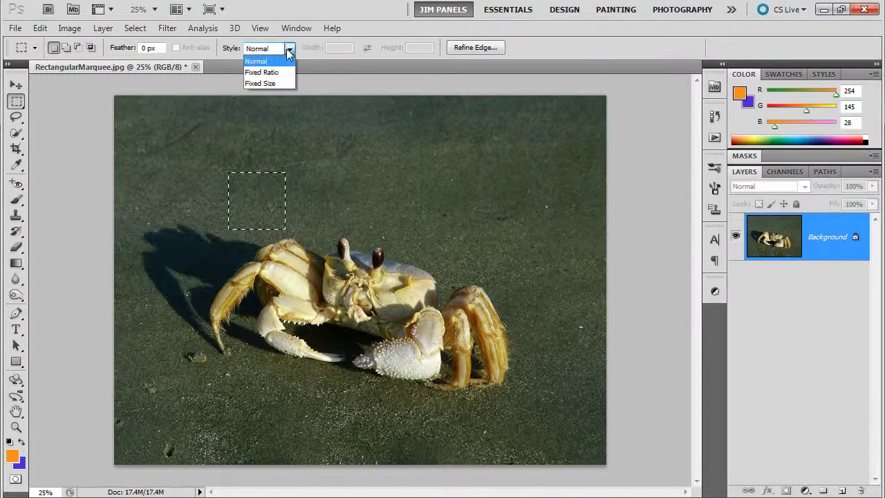
click(273, 73)
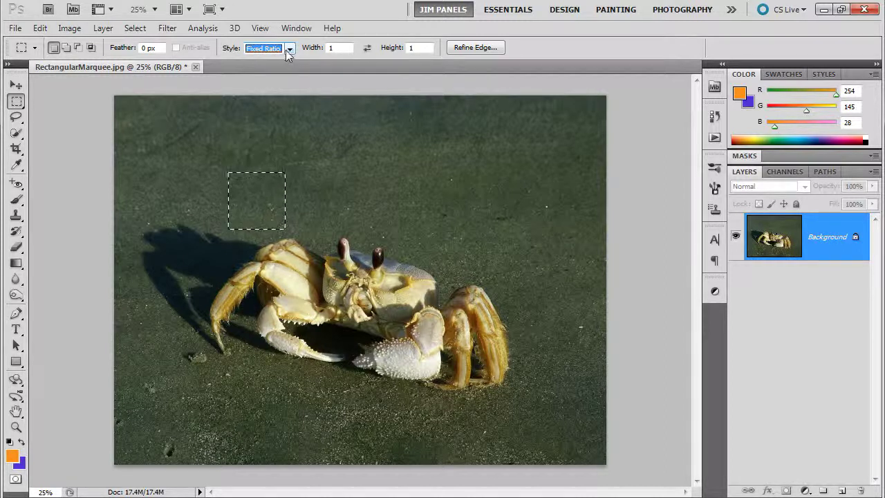
drag(291, 129, 388, 227)
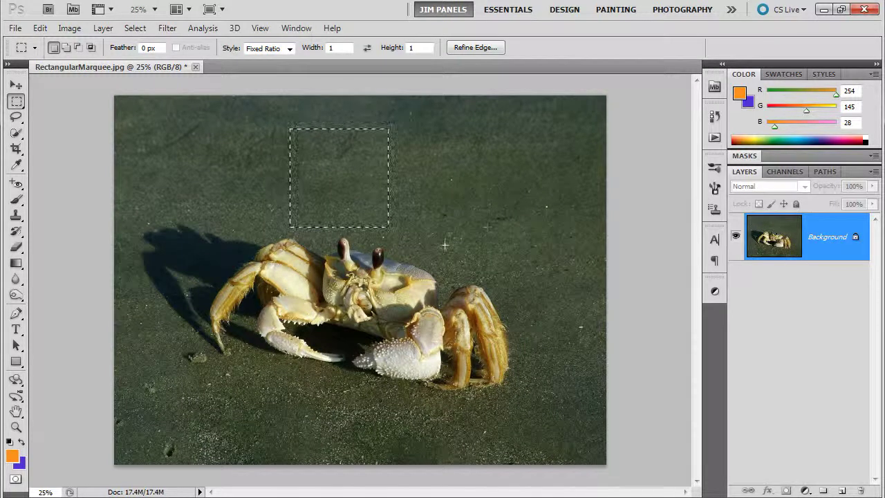
click(291, 49)
click(283, 61)
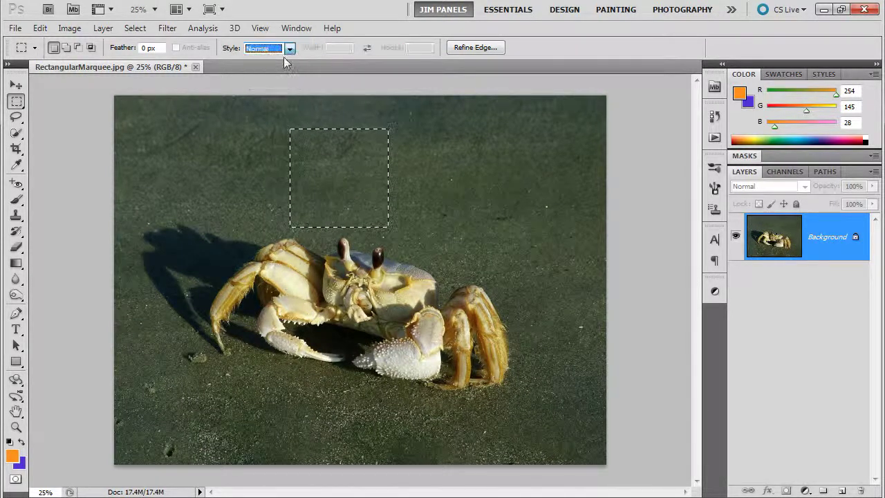
click(243, 126)
drag(437, 223, 415, 261)
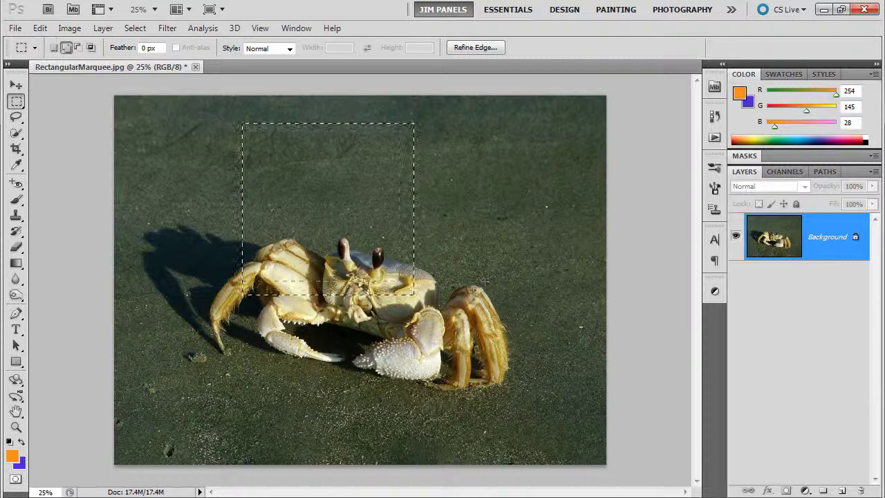
click(447, 188)
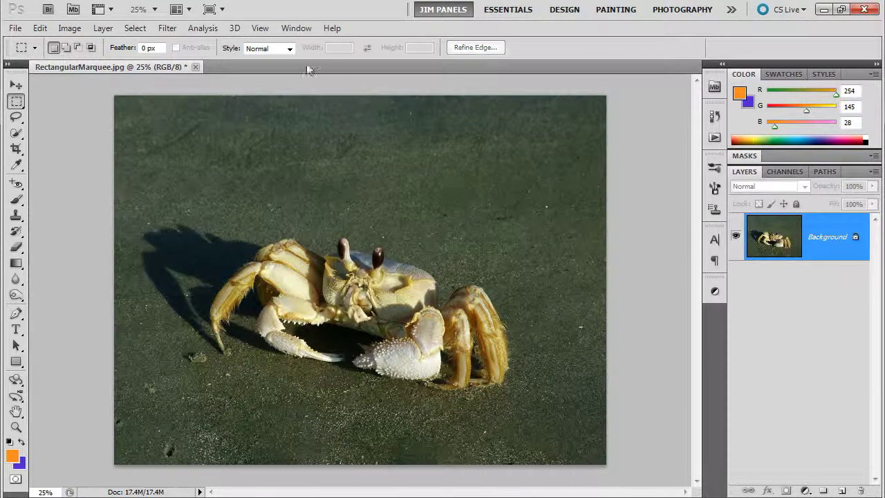
Step: Set a Fixed Ratio of 6 by 4 and select an area over the crab
click(290, 48)
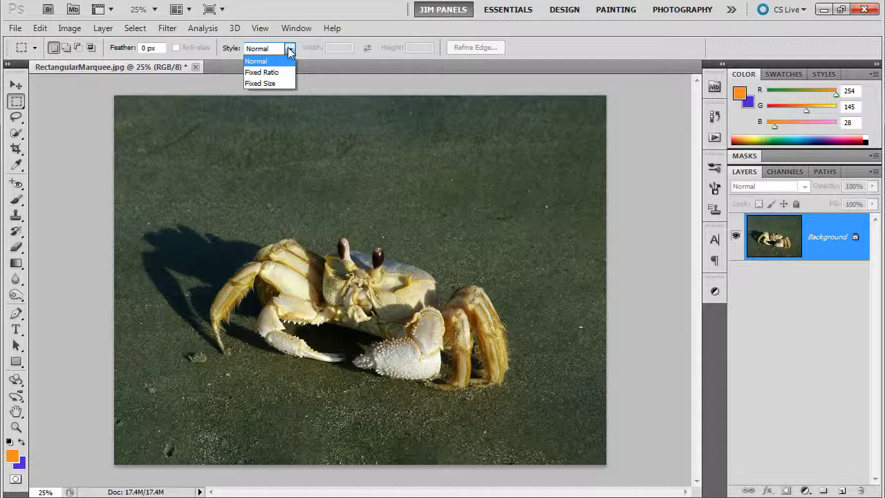
click(285, 73)
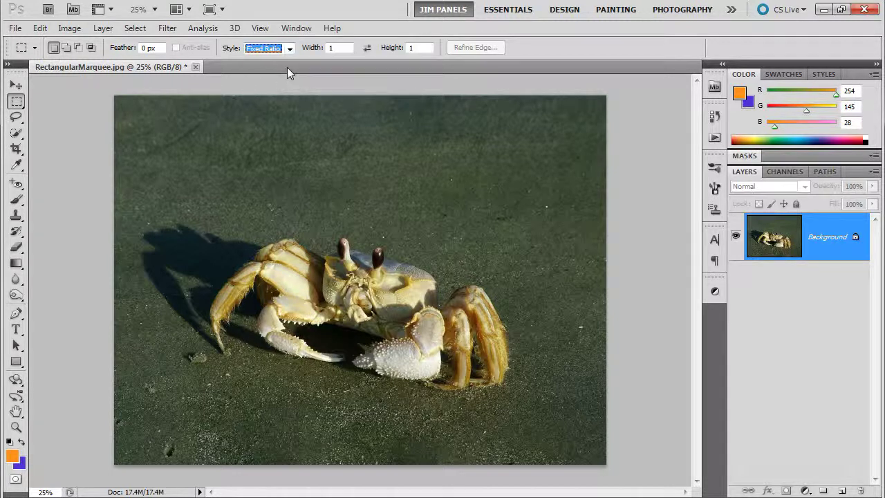
click(349, 47)
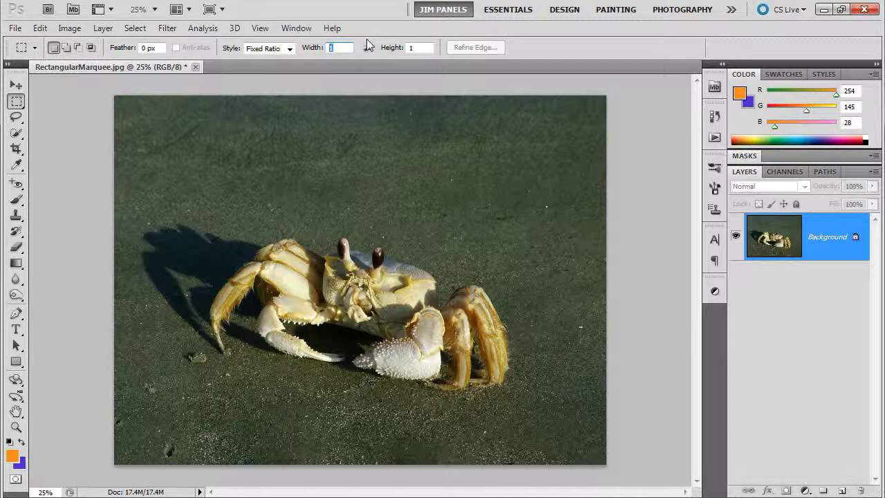
text(6)
click(413, 47)
text(4)
drag(364, 239, 414, 273)
Step: Change the ratio to 3 by 2 and draw a selection above the crab
click(299, 48)
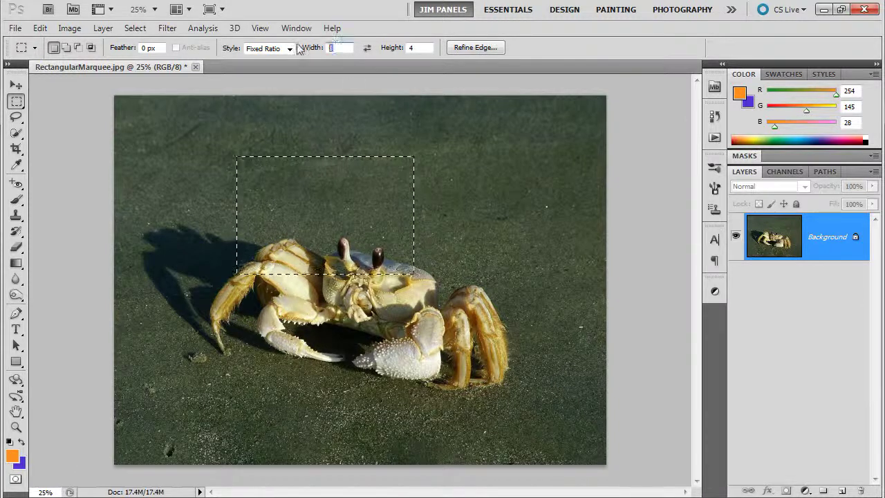
text(3)
click(413, 47)
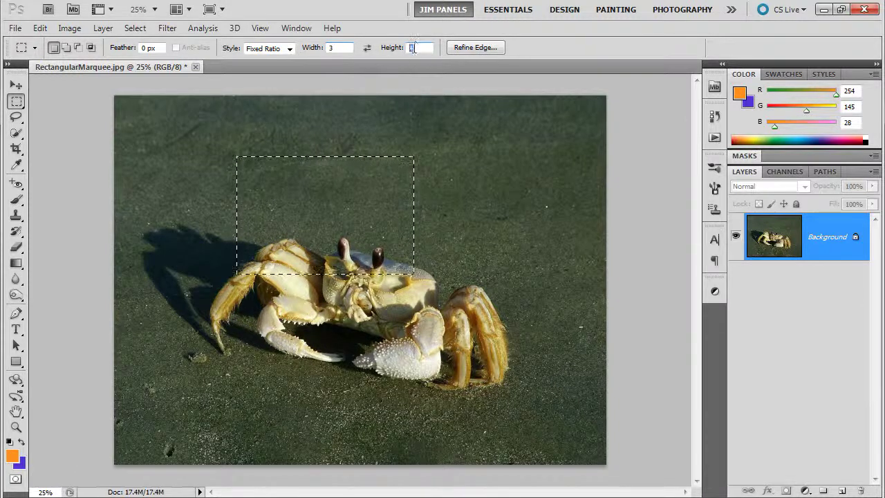
text(2)
drag(236, 141, 360, 279)
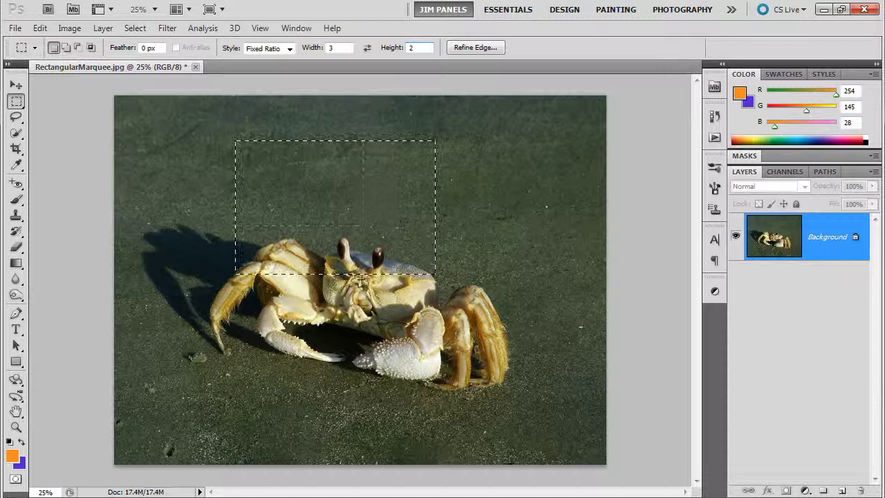
Step: Try a 1:1 ratio, then restore 3:2 and select sand above the crab's head
click(333, 48)
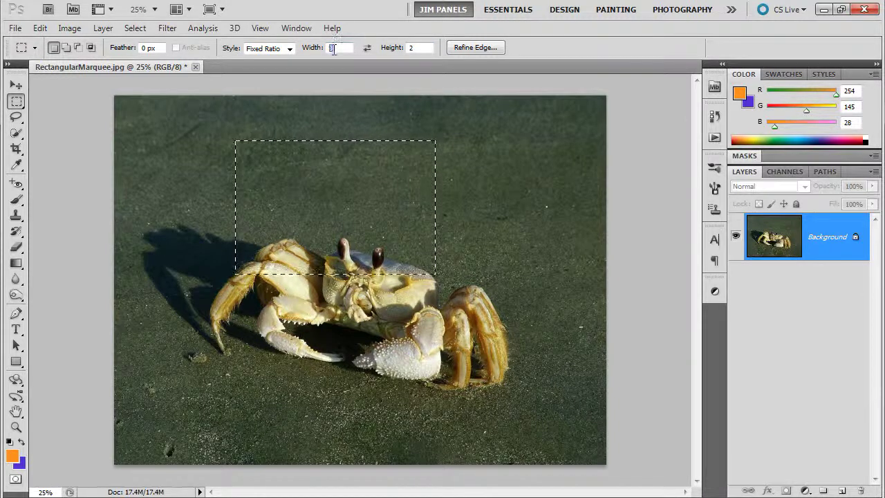
text(1)
click(412, 47)
text(1)
click(422, 131)
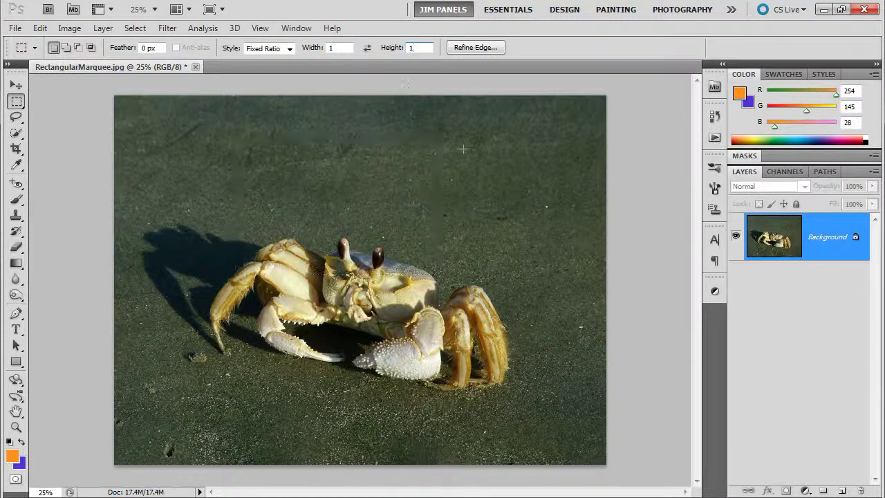
click(335, 47)
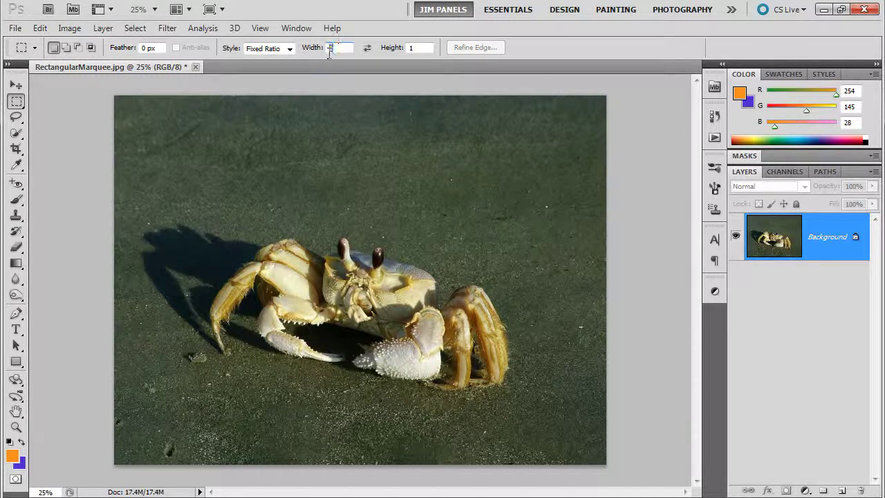
click(414, 47)
text(2)
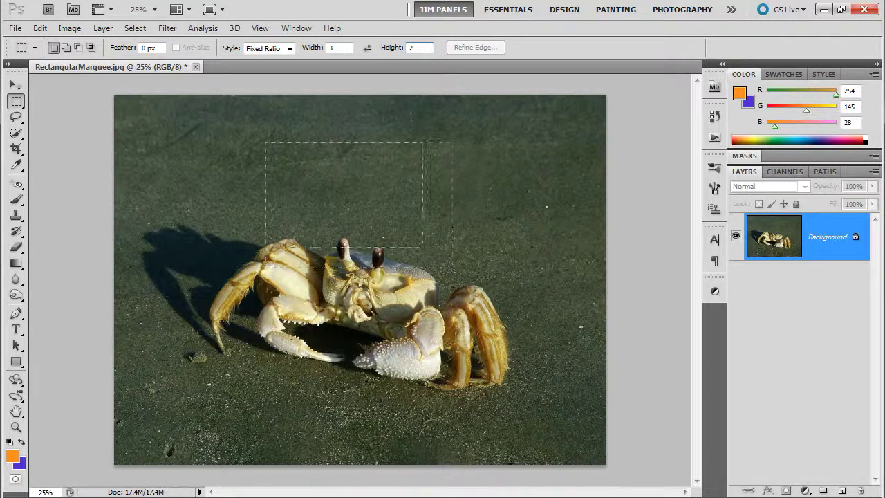
drag(454, 295, 466, 306)
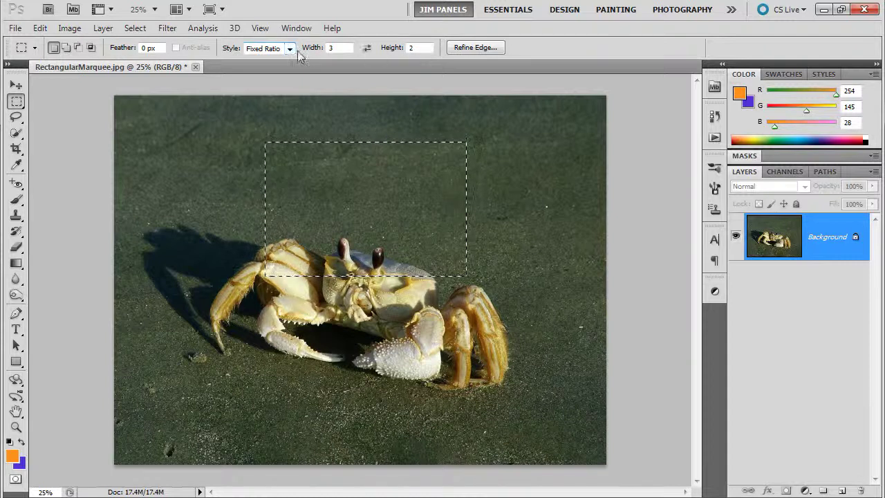
Step: Set the marquee style to Normal and draw trial rectangles above and over the crab
click(289, 49)
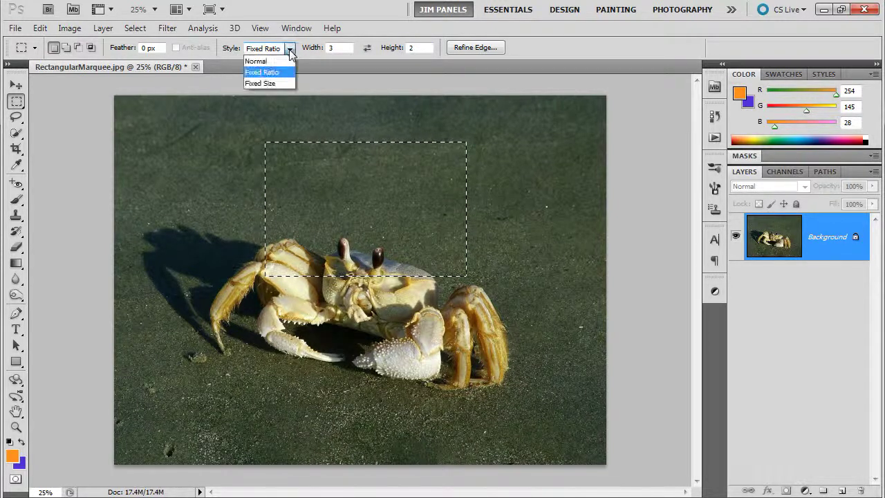
click(256, 61)
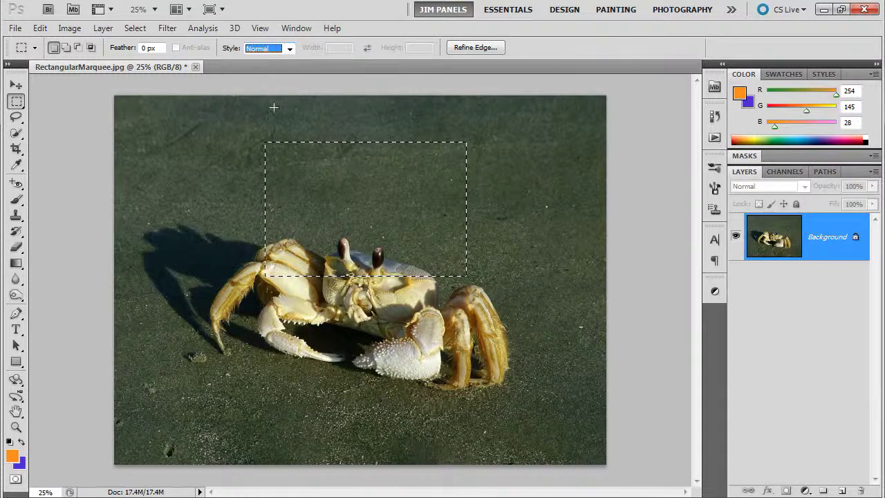
drag(205, 126, 256, 177)
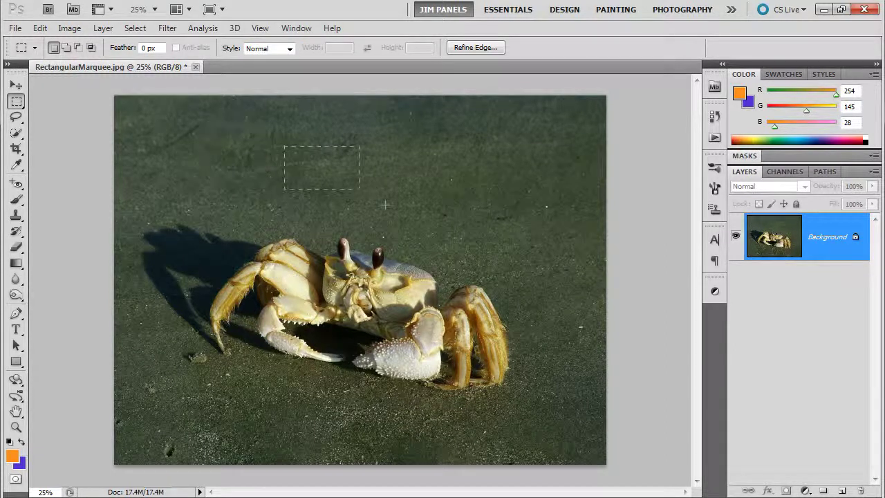
drag(385, 204, 448, 310)
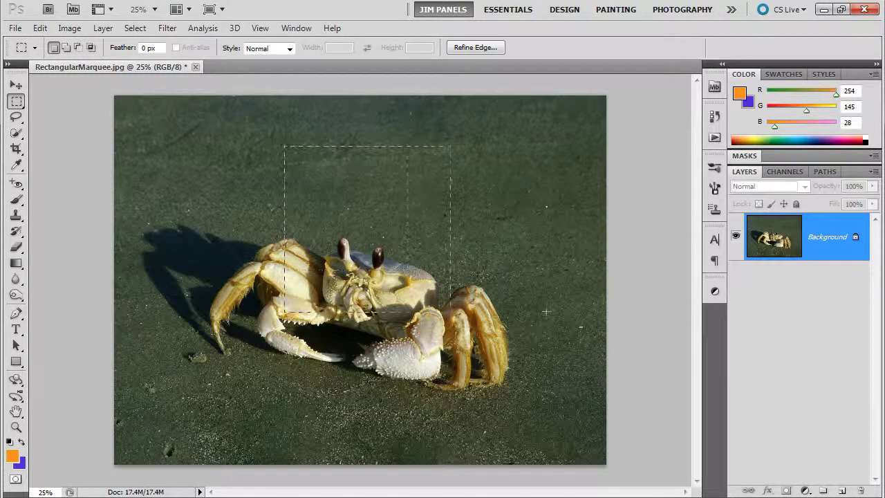
Step: Drag a free-sized rectangle and move it down over the crab's head and upper body
click(290, 49)
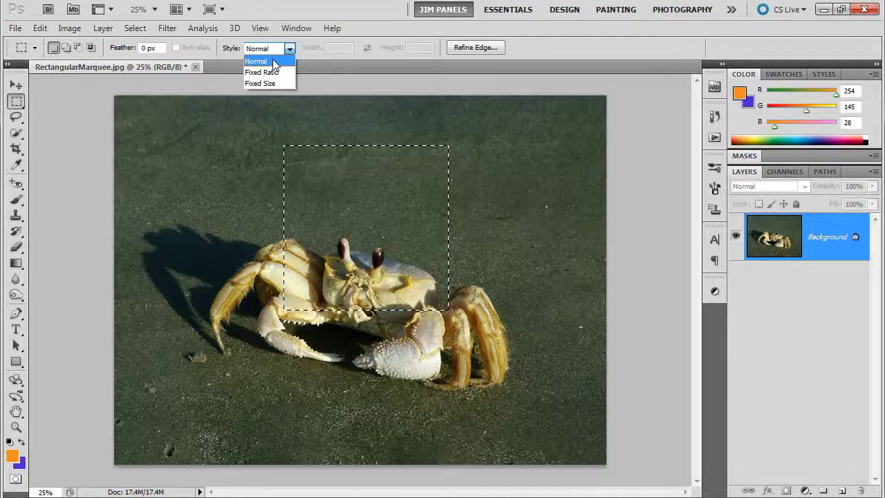
click(265, 61)
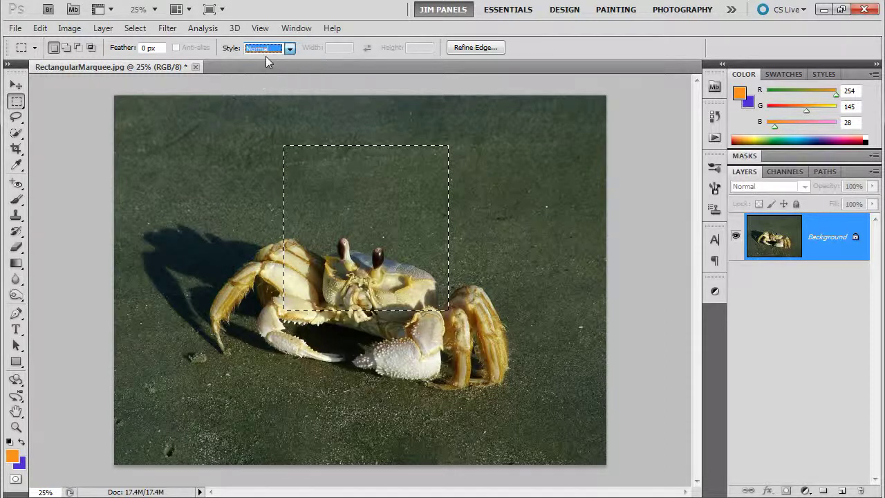
drag(239, 138, 331, 228)
drag(471, 229, 469, 264)
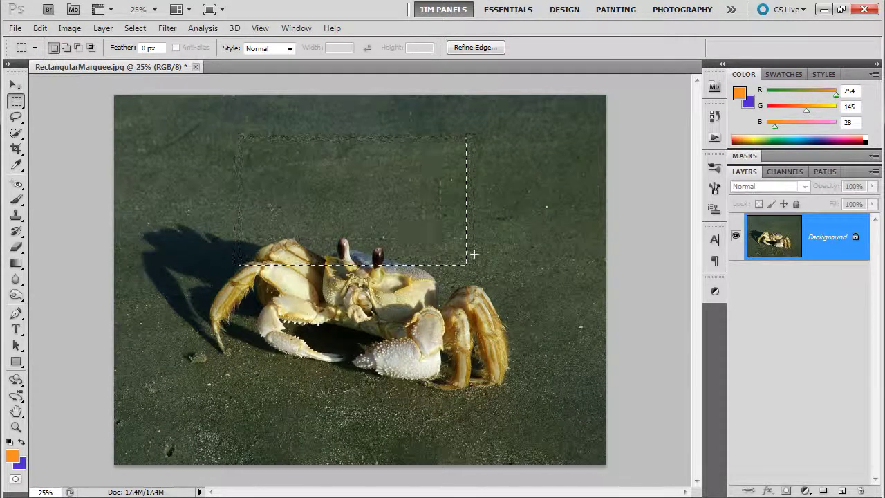
drag(371, 194, 374, 248)
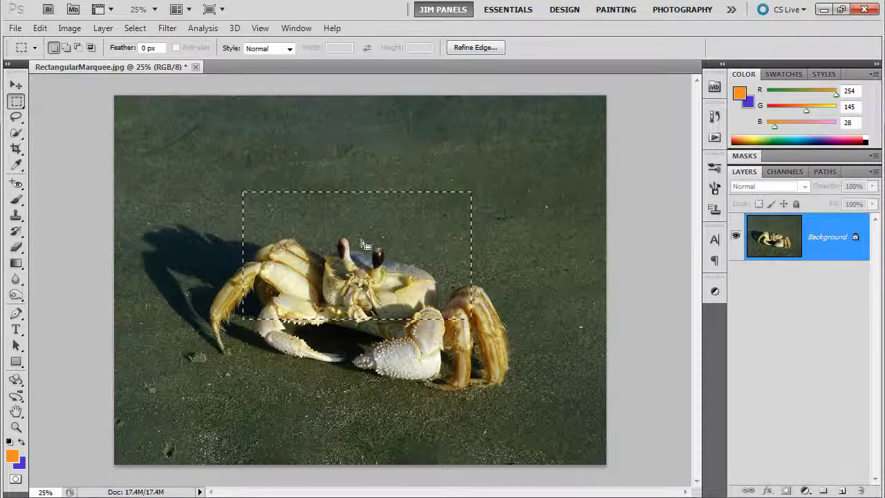
click(290, 48)
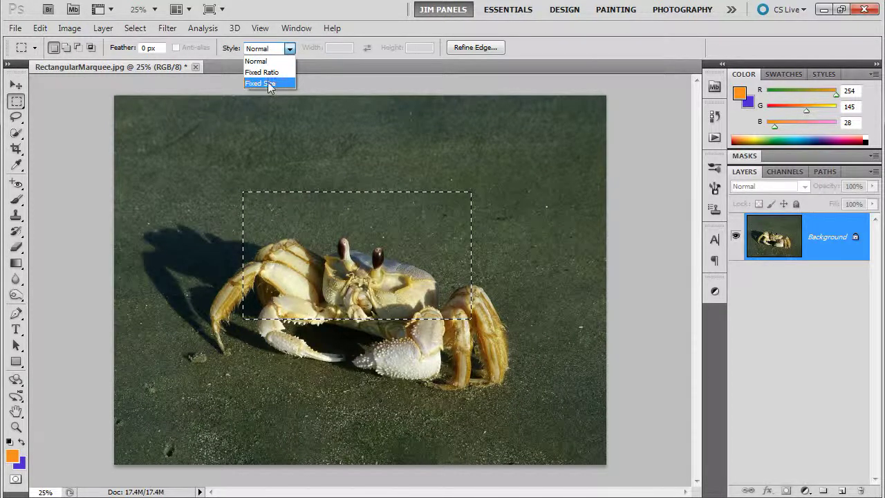
Step: Set Fixed Size to 64 × 64 px and place a small square selection beside the crab's eye
click(268, 83)
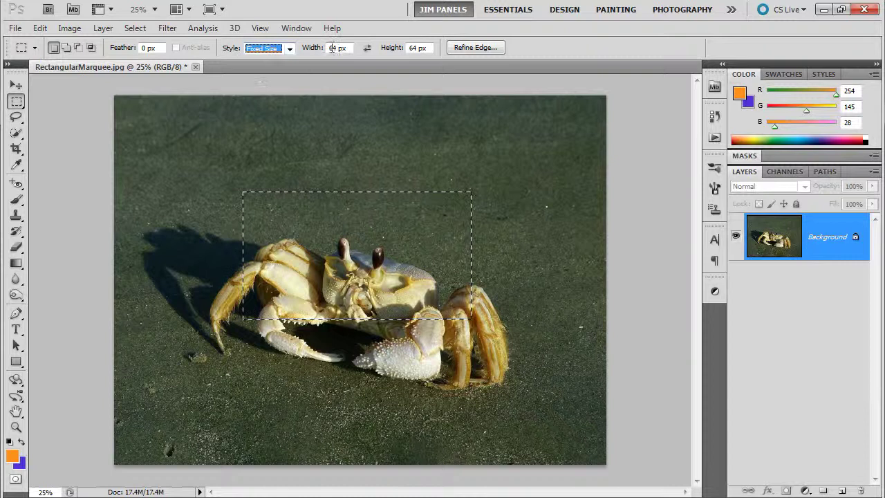
click(324, 233)
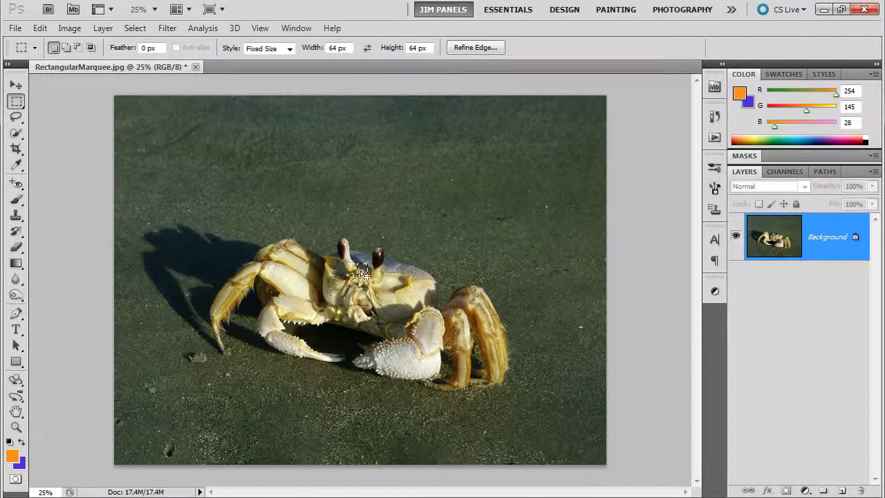
drag(359, 269, 348, 271)
click(16, 102)
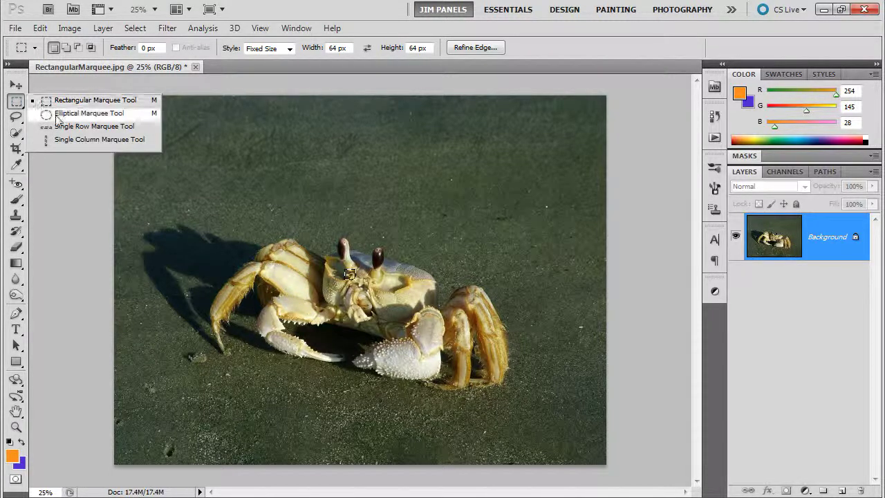
Step: Switch to the Elliptical Marquee and try several circles around the crab's head
click(83, 114)
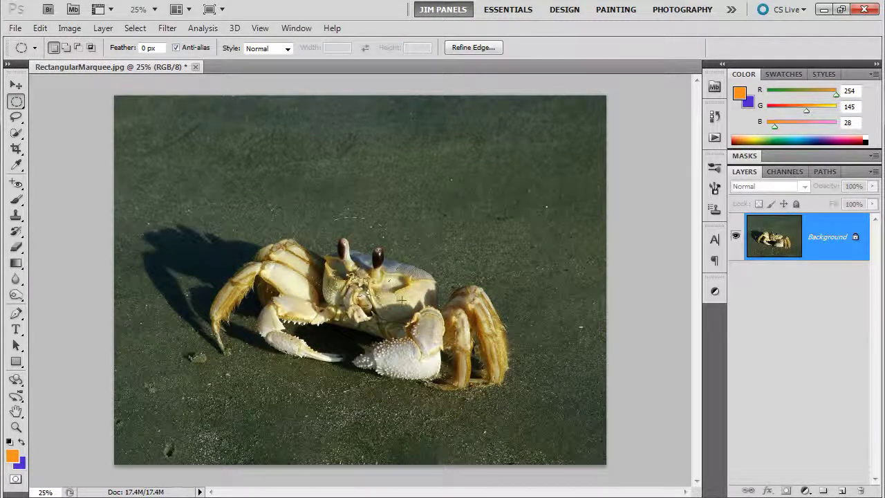
drag(402, 300, 423, 325)
click(295, 159)
drag(441, 263, 509, 302)
drag(604, 381, 432, 271)
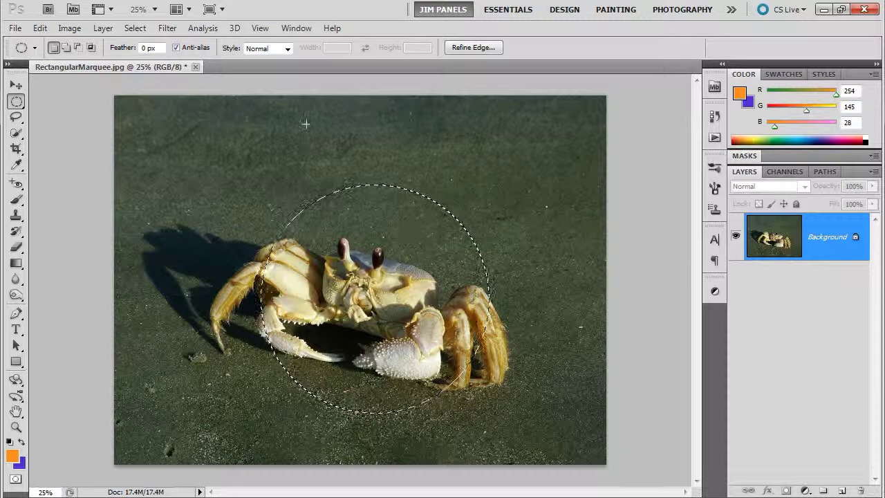
click(432, 179)
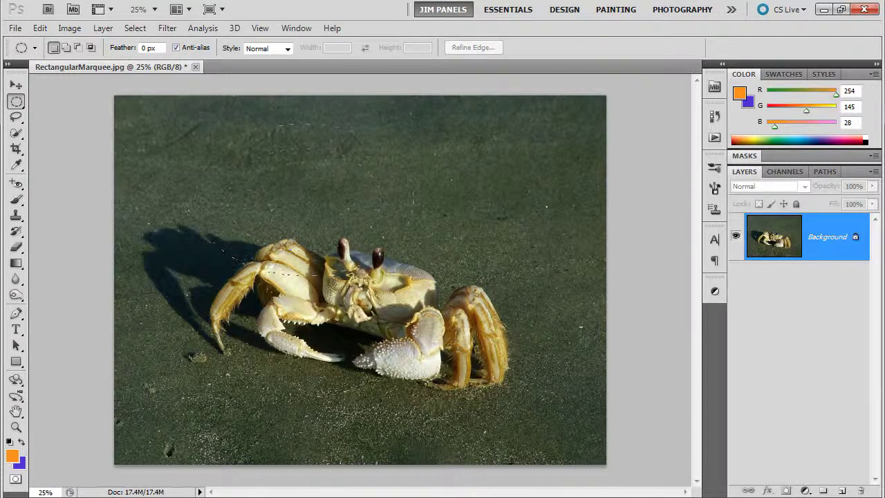
Step: Draw the final circular selection enclosing the crab's eyes and head
drag(418, 301, 419, 301)
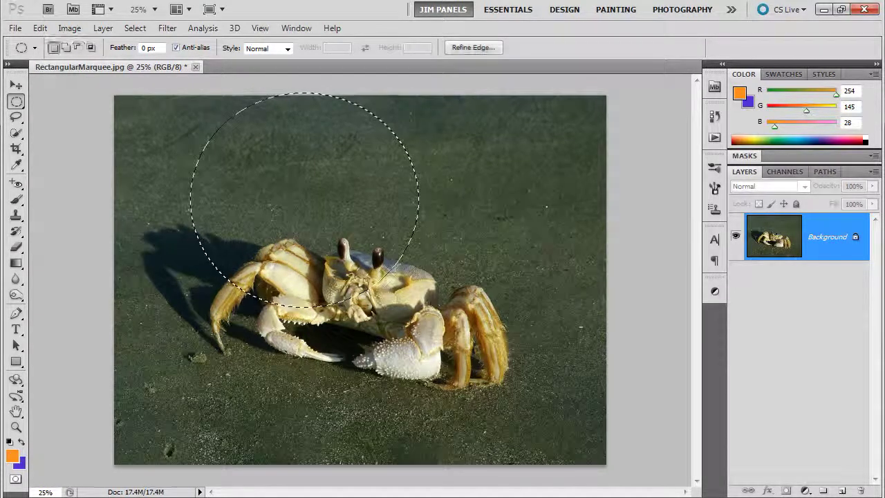
click(438, 247)
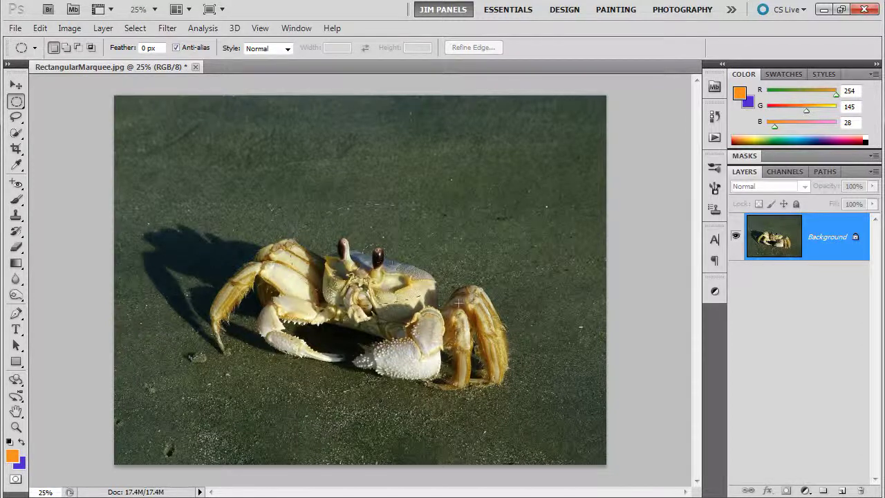
key(ctrl+z)
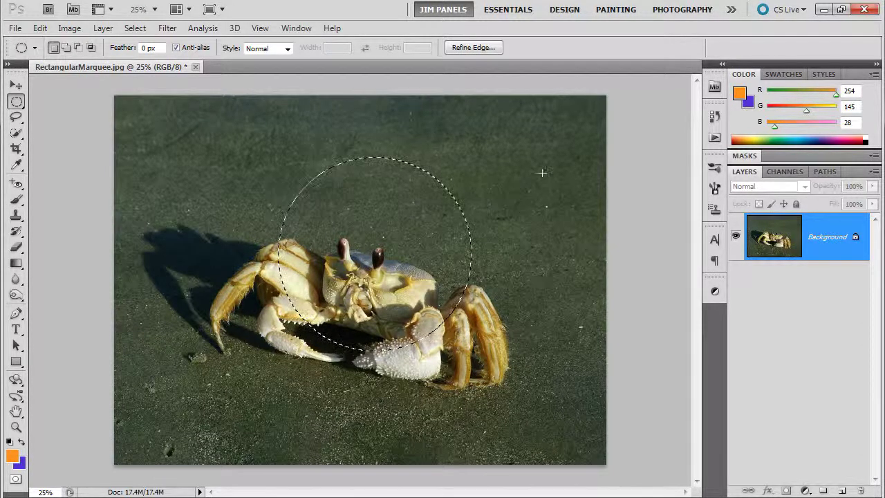
click(337, 226)
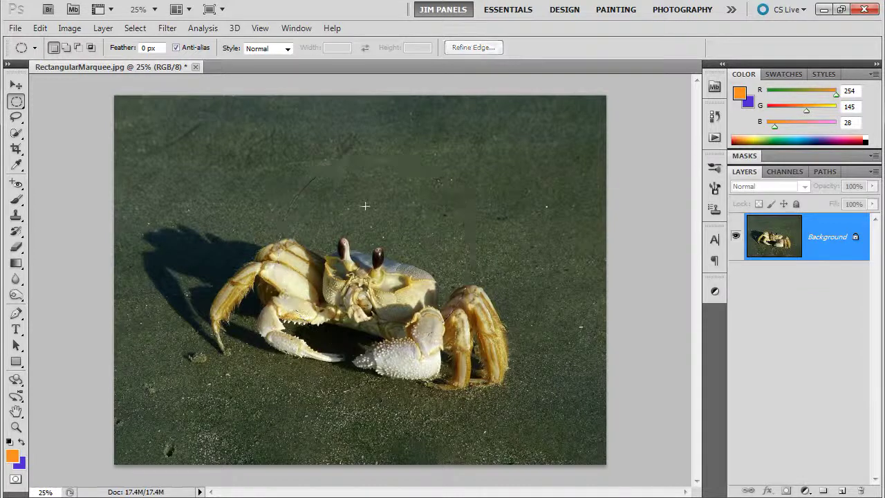
drag(313, 220, 434, 326)
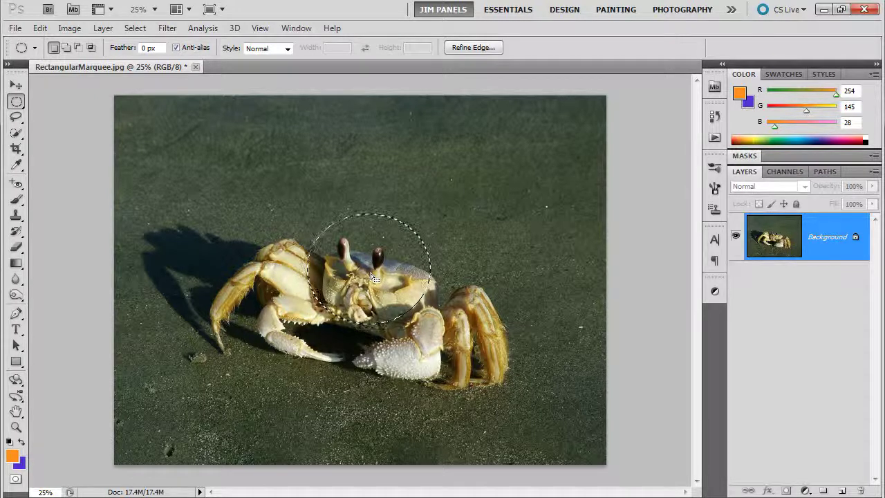
Step: Subtract a smaller circle from a circular selection to form a ring around the crab's head
click(349, 185)
drag(470, 360, 459, 363)
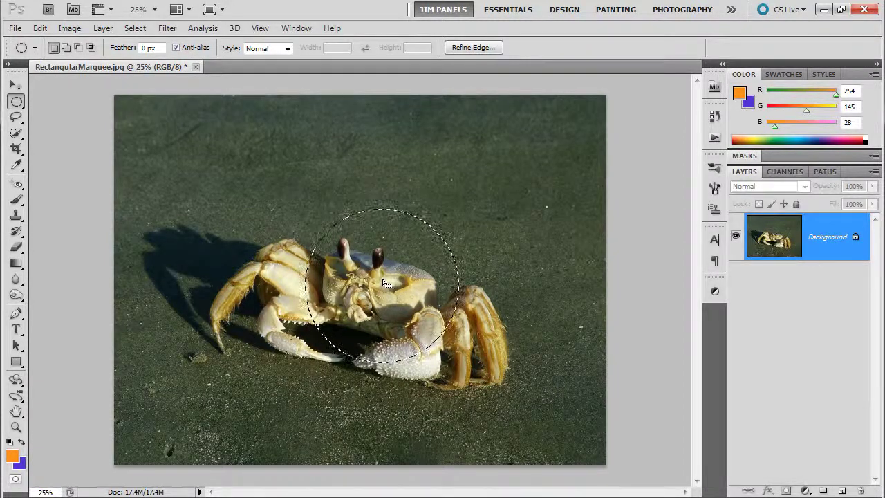
key(alt)
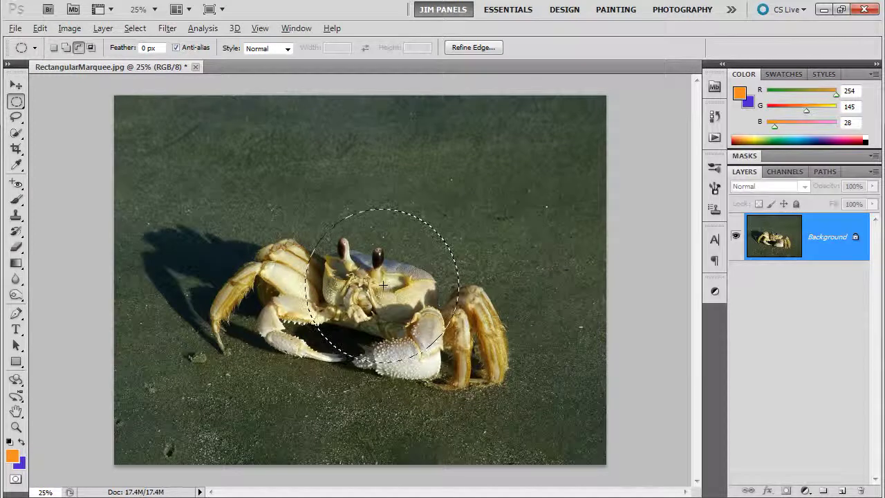
click(380, 286)
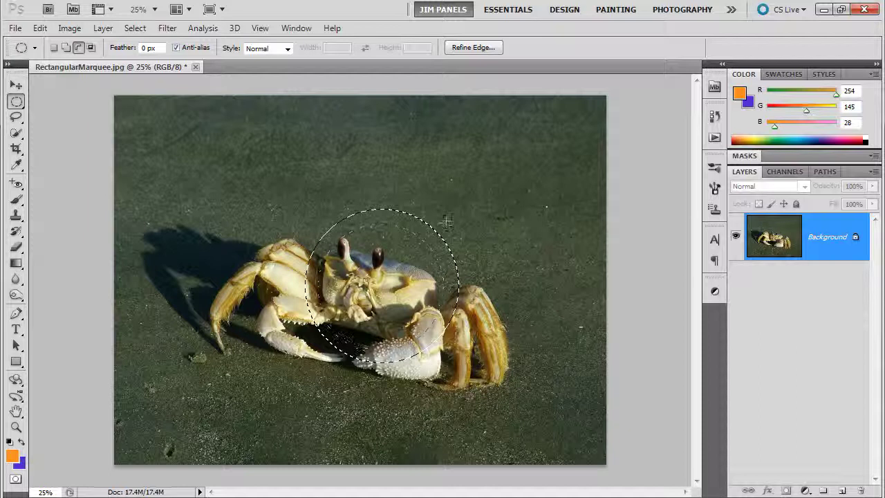
drag(447, 221, 469, 253)
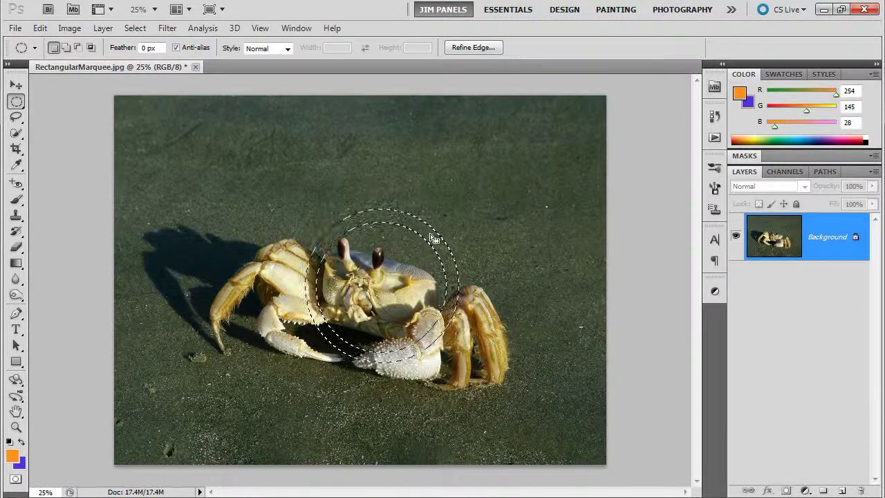
drag(431, 240, 427, 237)
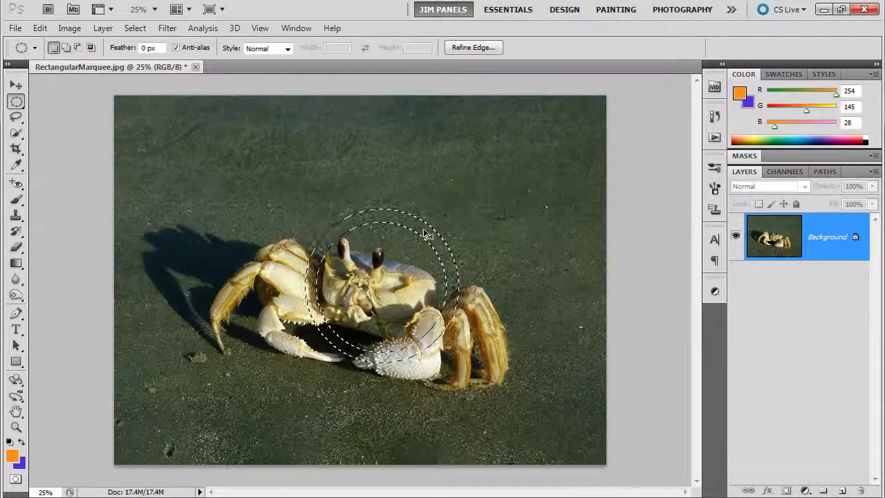
Step: Copy the ring to a new Layer 1 and check it with the Background hidden
key(ctrl+j)
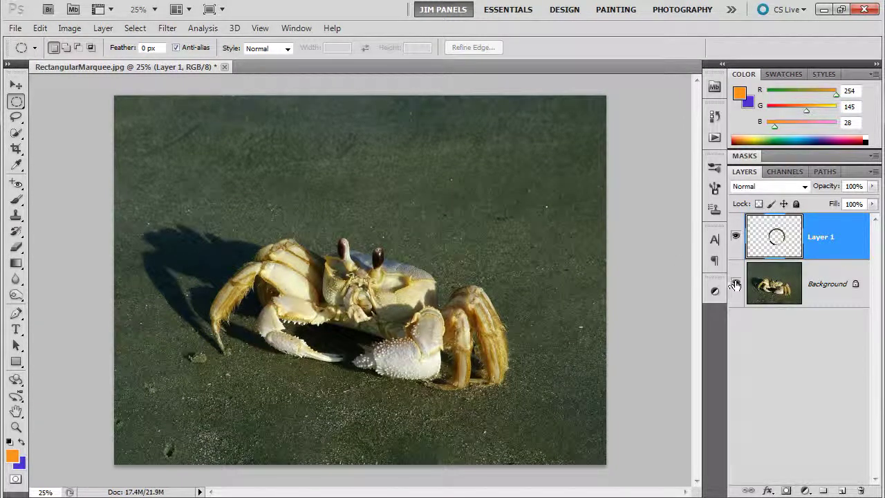
click(736, 284)
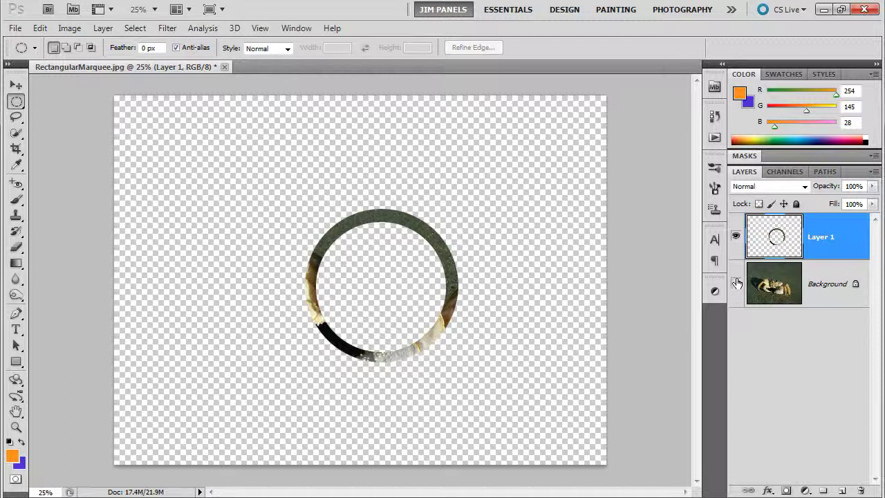
click(736, 284)
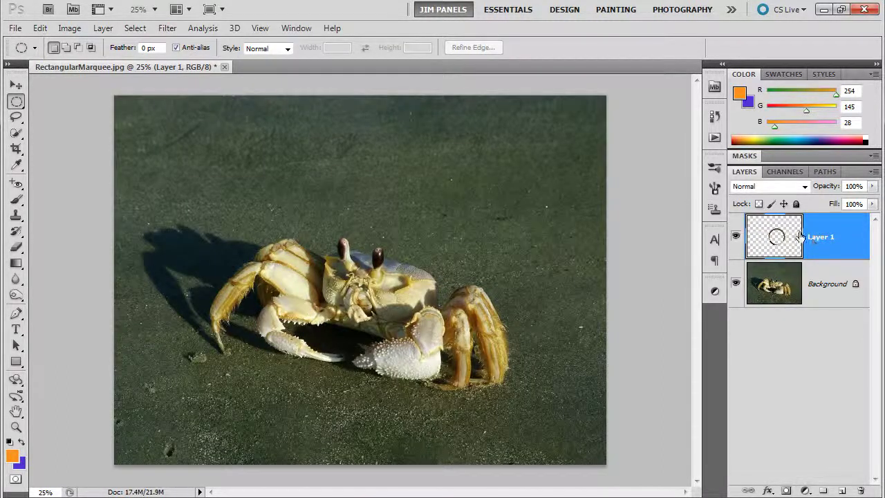
Step: Undo the ring copy on Layer 1 and deselect, leaving only the Background
key(ctrl+z)
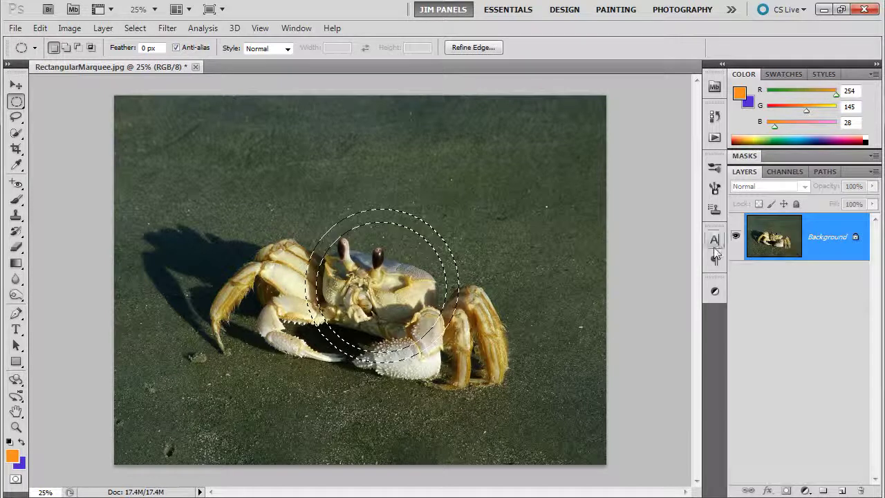
key(ctrl+d)
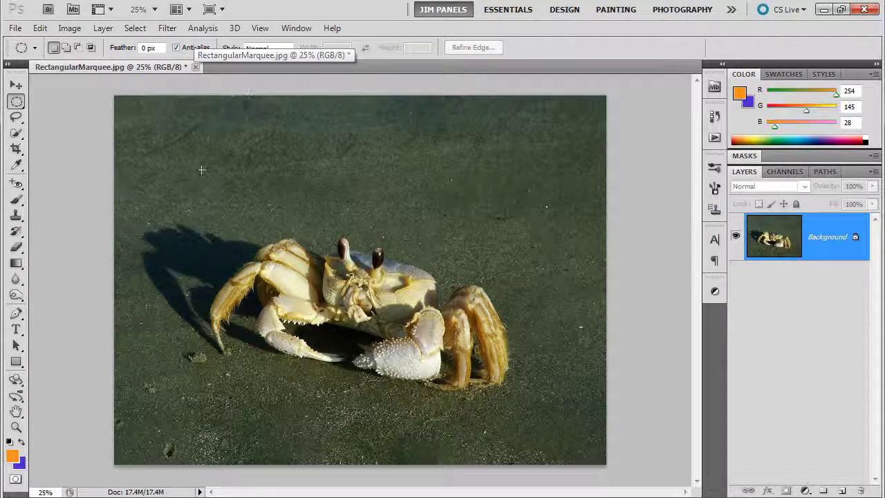
double_click(147, 49)
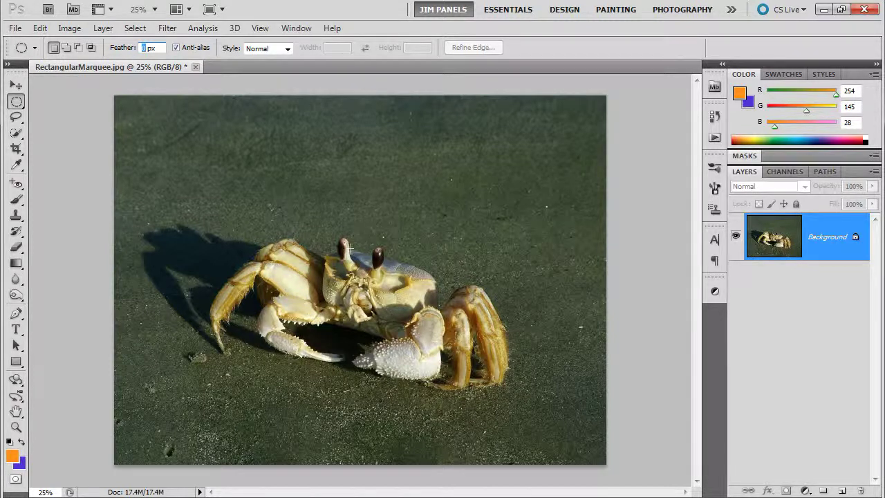
Step: Set the feather to 50 px and drag an oval selection around the crab
click(141, 46)
text(5)
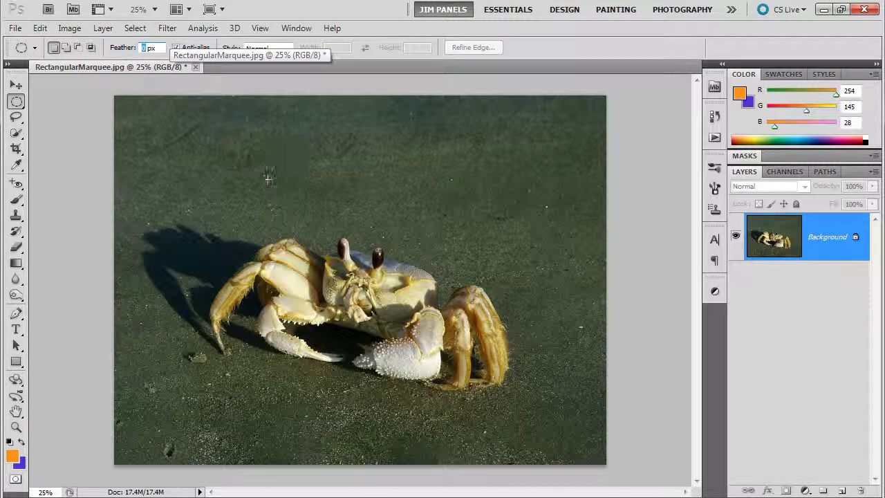
text(0)
drag(304, 226, 415, 315)
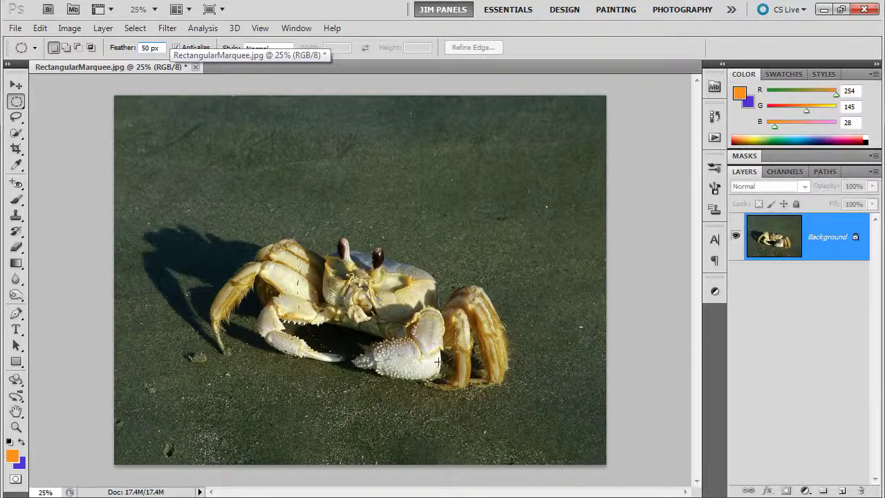
drag(438, 360, 436, 362)
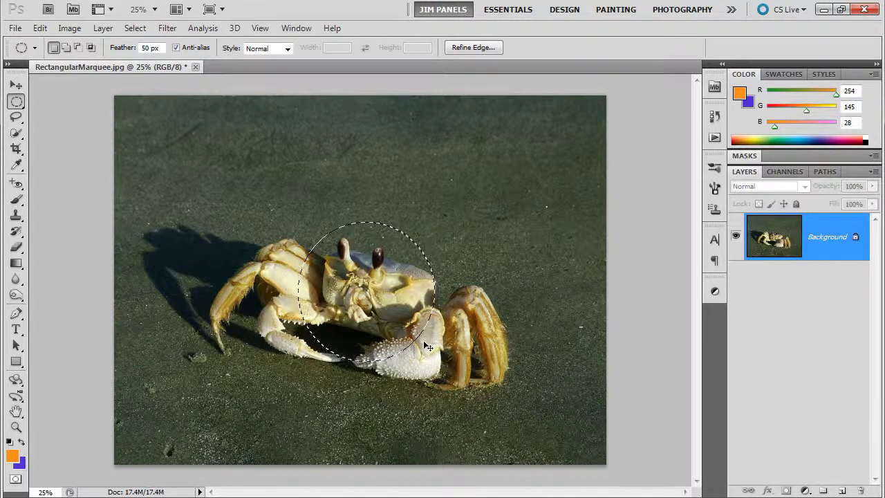
Step: Copy the feathered oval to a new layer, preview it without the Background, then undo
key(ctrl+j)
click(735, 291)
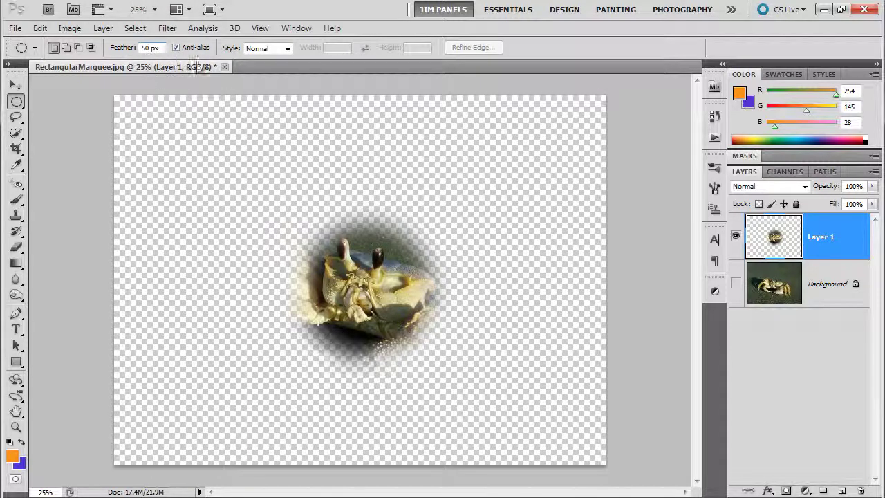
mouse_move(821, 240)
mouse_down()
mouse_move(848, 436)
mouse_move(847, 287)
mouse_move(830, 238)
mouse_up()
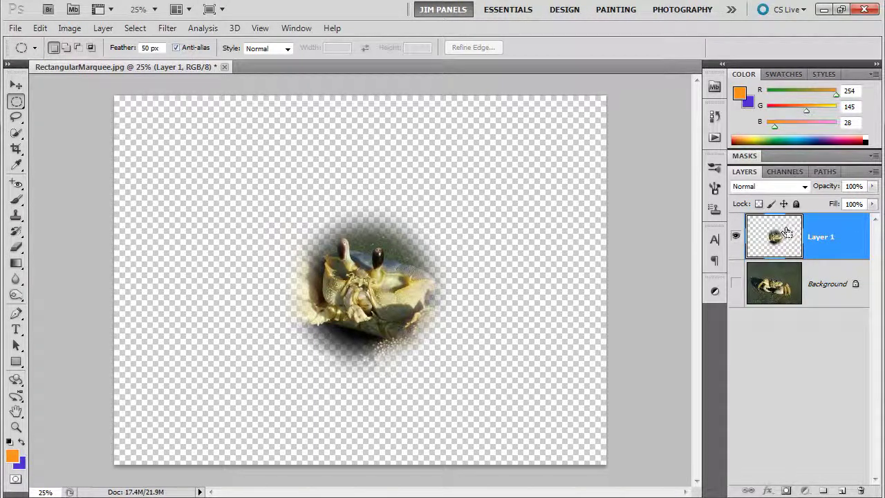
key(ctrl+z)
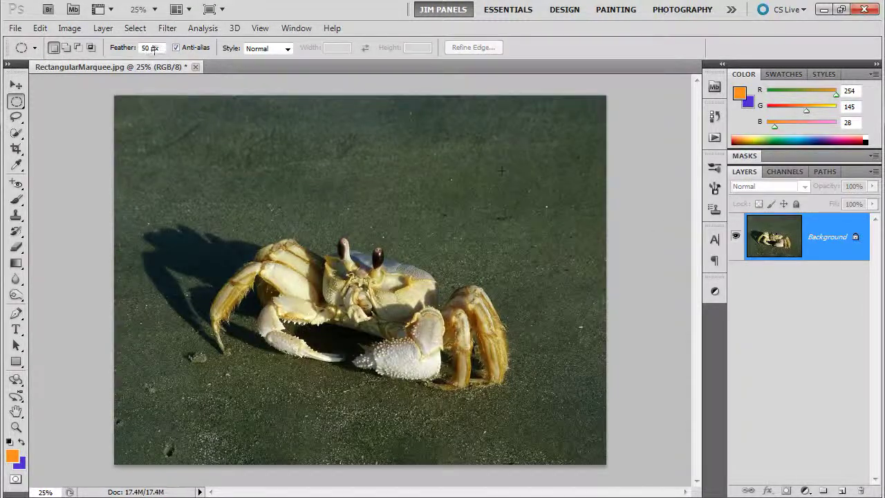
Step: Reset the marquee feather to 0 px and draw an oval selection over the crab
double_click(148, 48)
text(0)
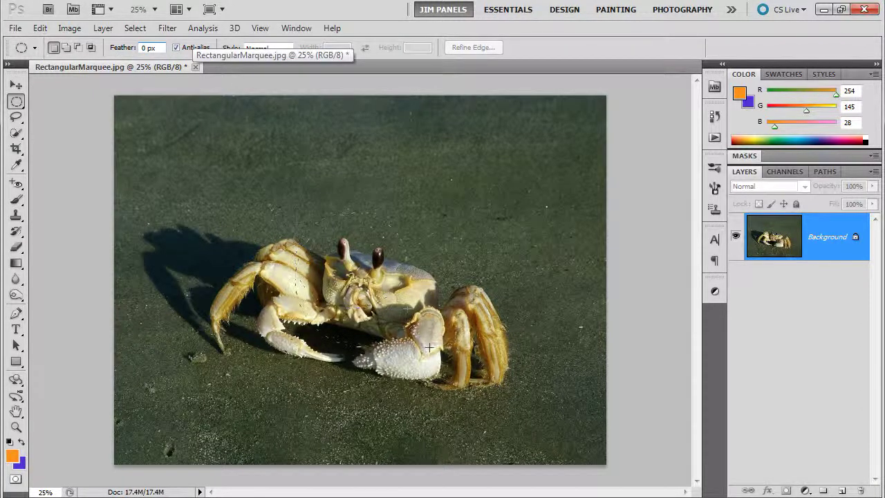
drag(426, 348, 296, 211)
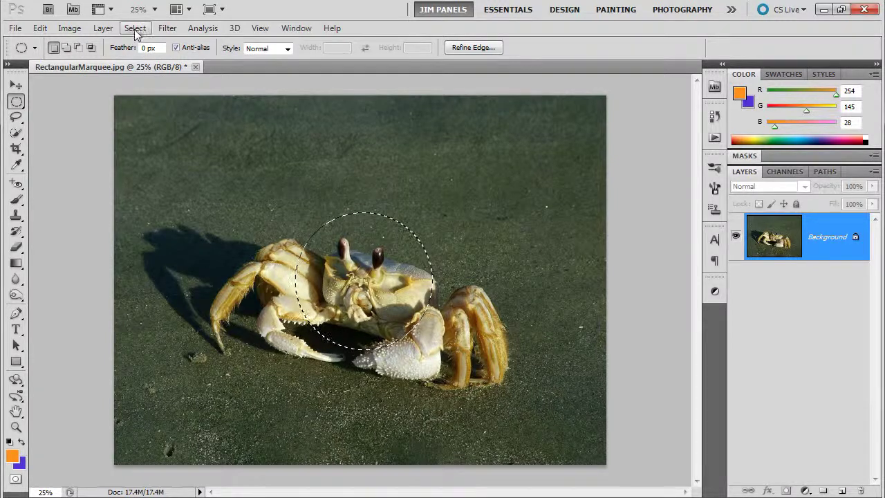
Step: Feather the oval selection by 50 pixels with Select > Modify > Feather
click(132, 30)
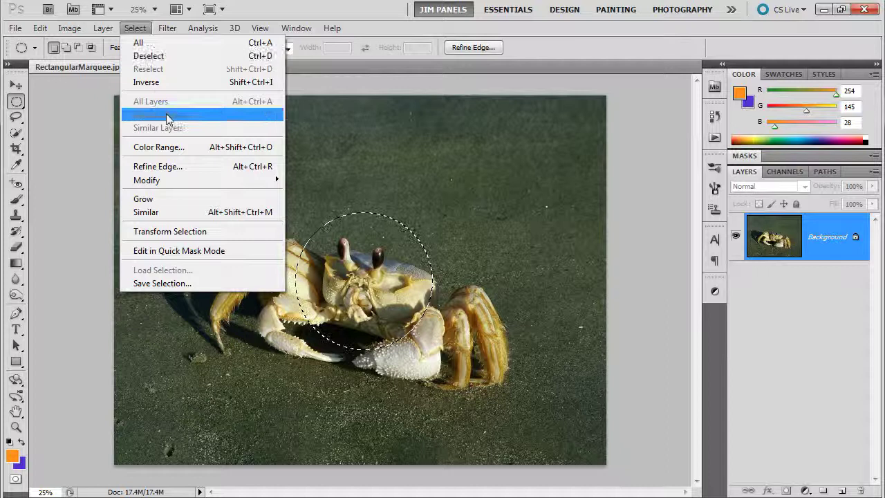
mouse_move(164, 186)
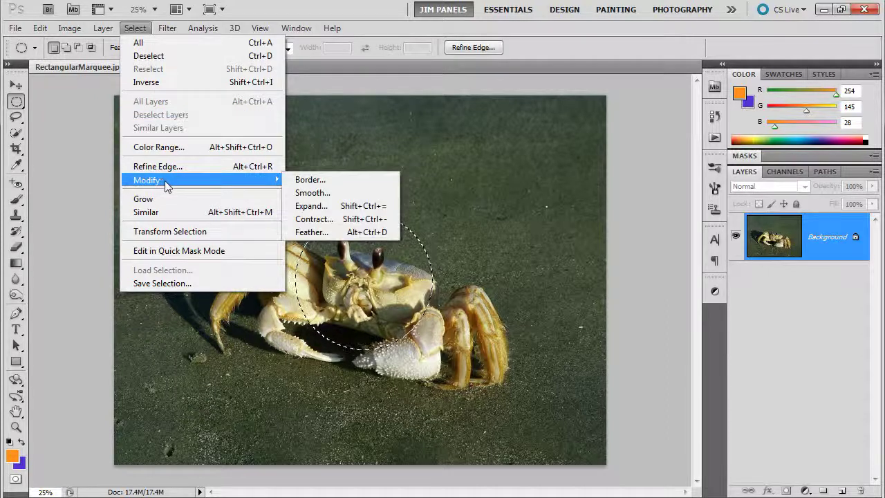
click(327, 234)
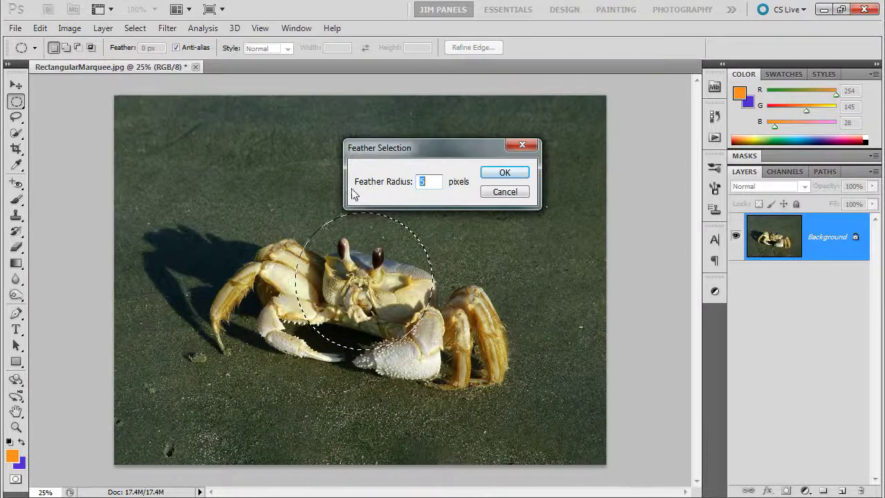
click(504, 174)
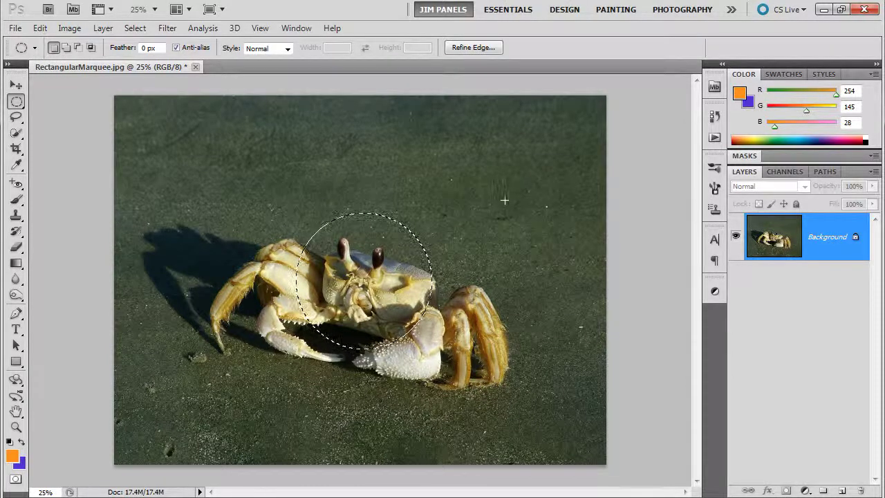
Step: Preview the feathered oval on a new layer with Background hidden, then undo the copy
key(ctrl+j)
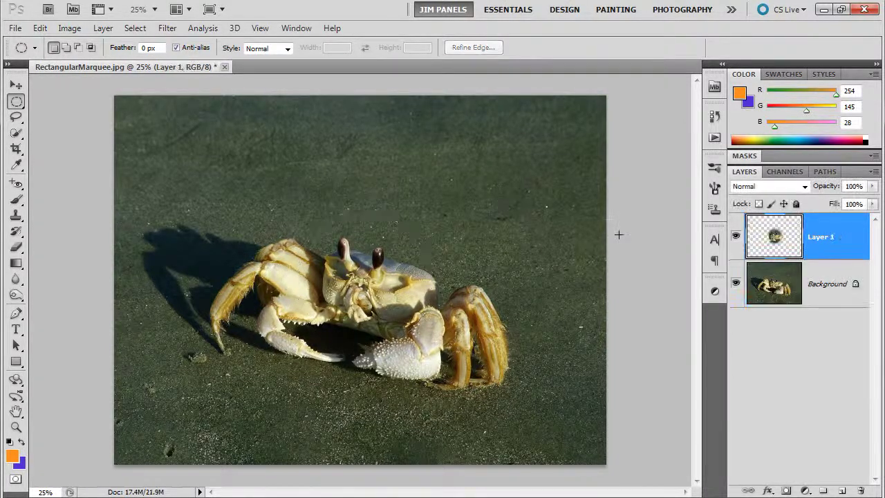
click(735, 283)
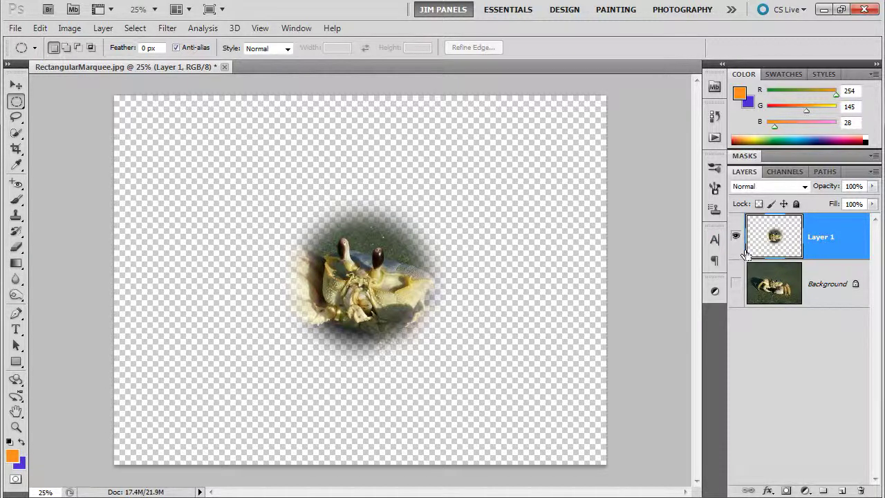
key(ctrl+alt+z)
key(ctrl+alt+z)
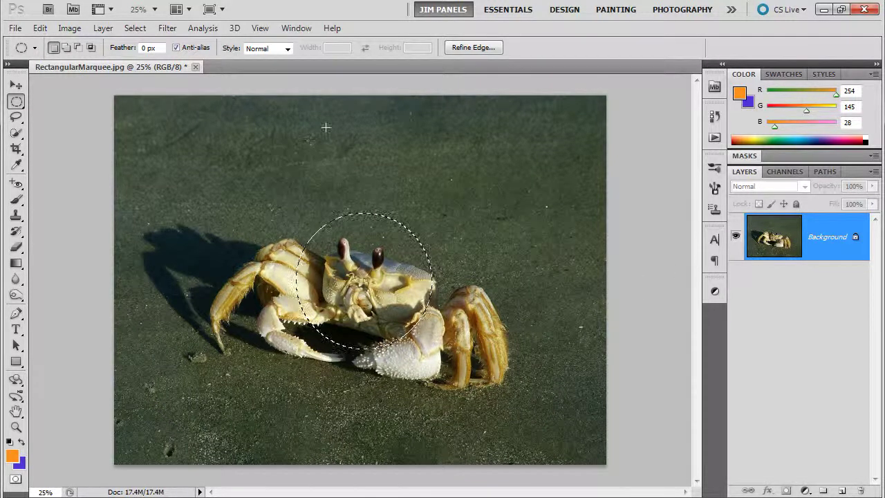
Step: Turn the selection into a 20-pixel border ring with Select > Modify > Border
click(142, 31)
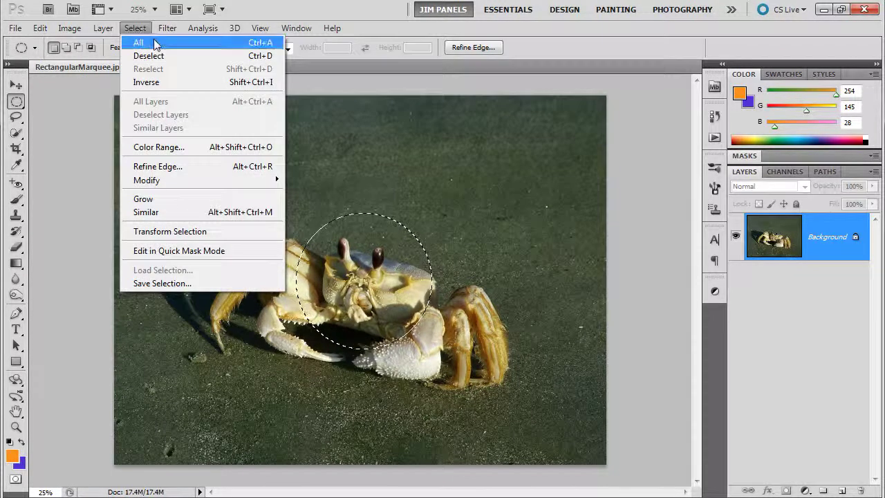
mouse_move(202, 188)
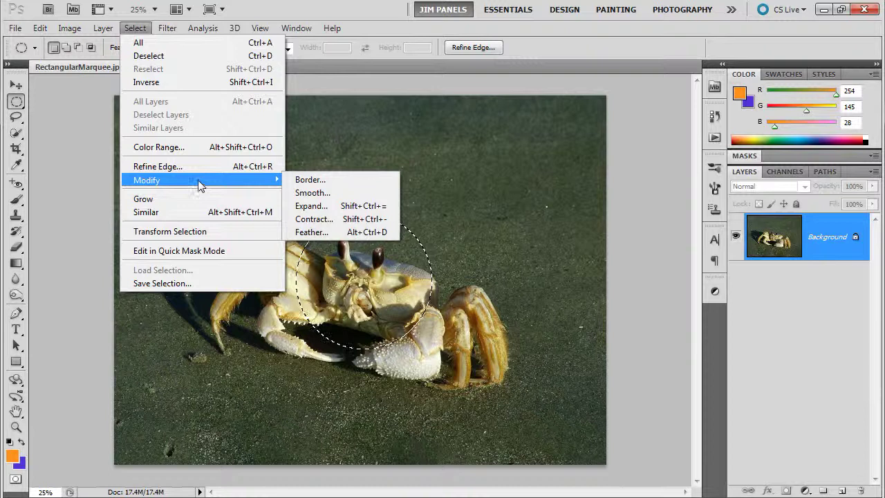
click(315, 183)
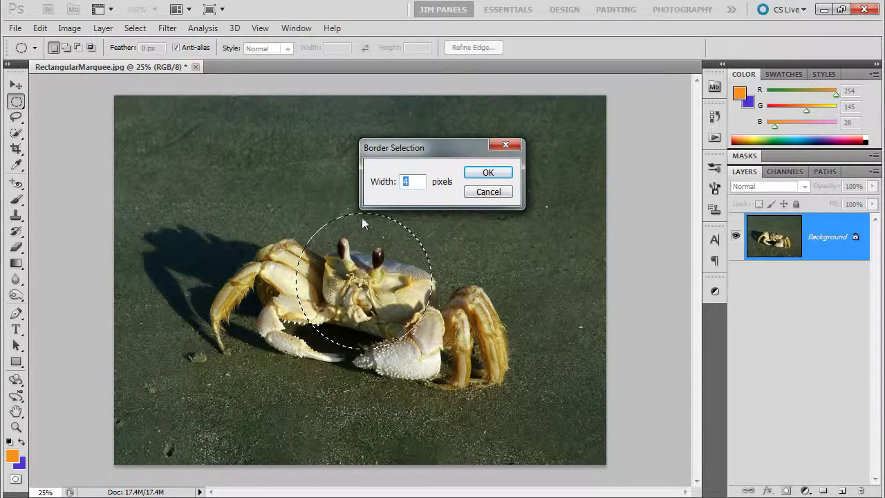
text(20)
click(488, 173)
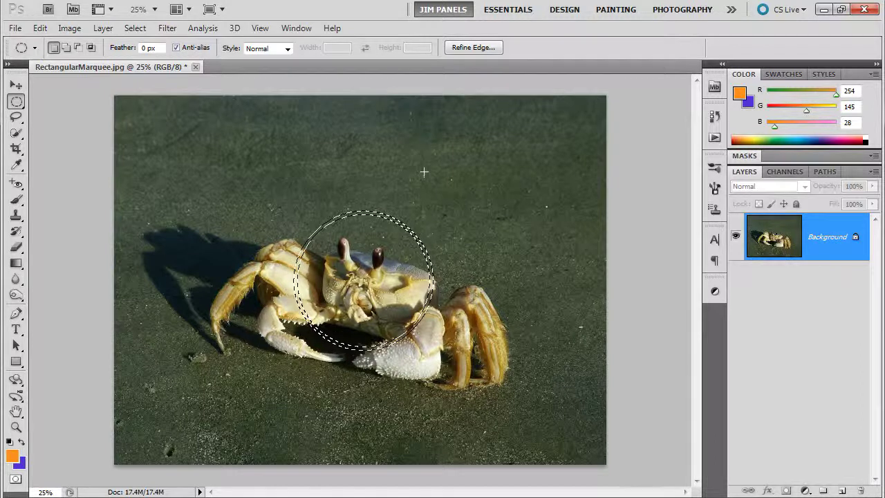
Step: Copy the border ring onto a new Layer 1 and hide the Background photo
key(ctrl+j)
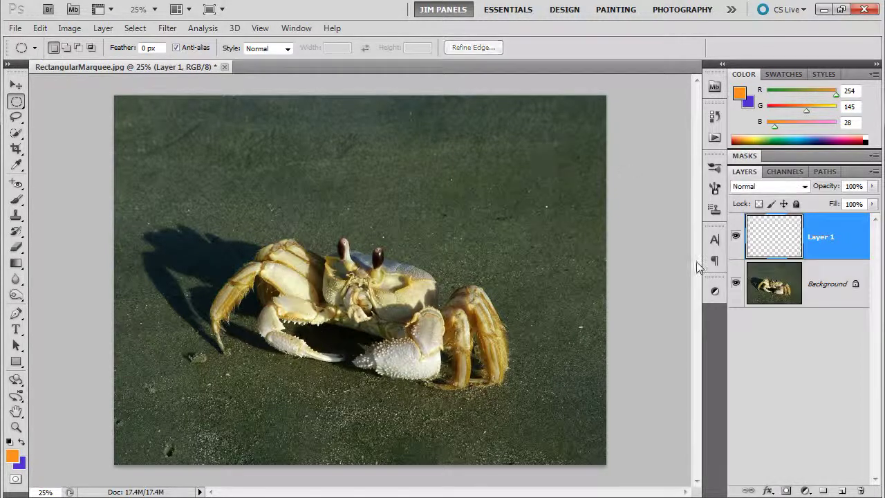
click(736, 284)
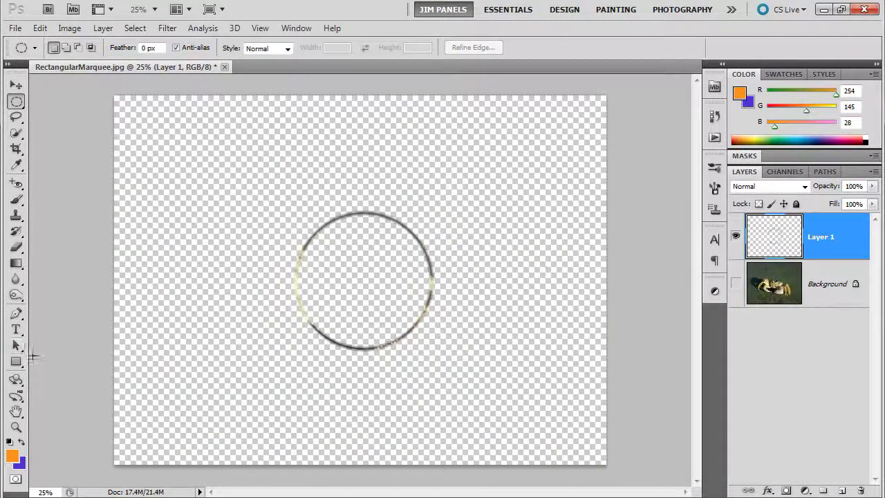
click(16, 429)
Step: Zoom in and out on the ring, then undo the ring layer, redo it, and undo again
drag(309, 237, 395, 236)
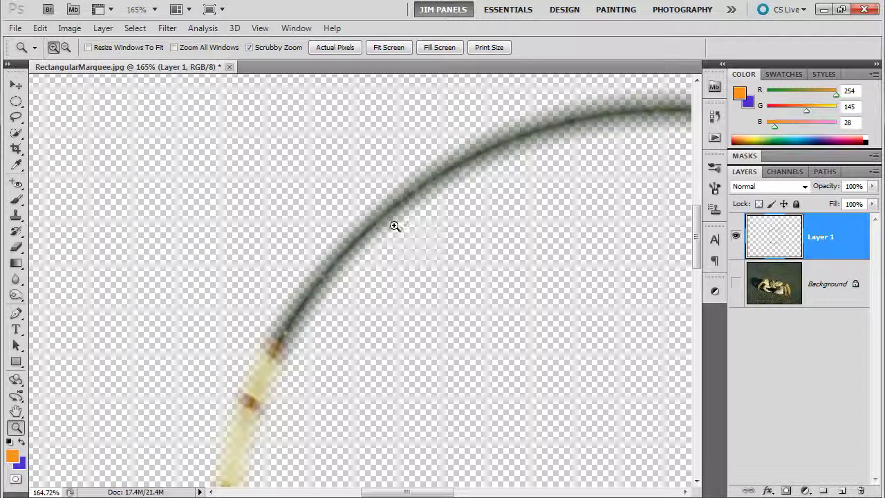
drag(405, 225, 313, 216)
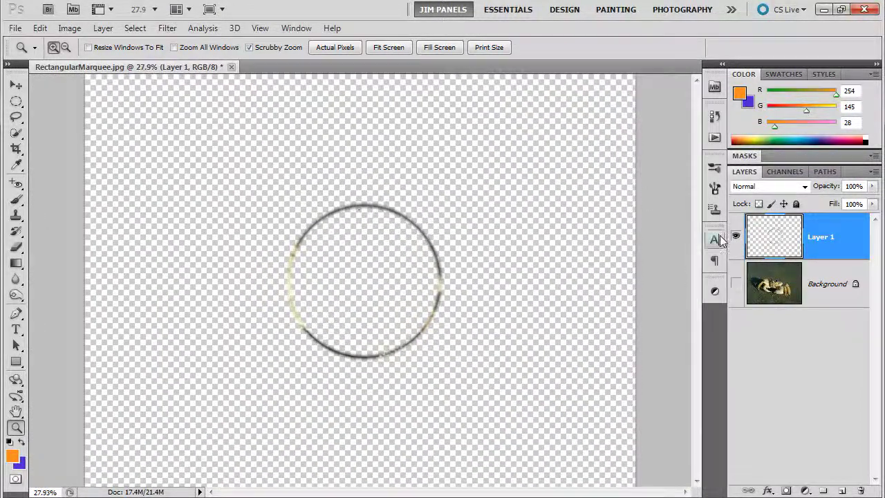
key(ctrl+z)
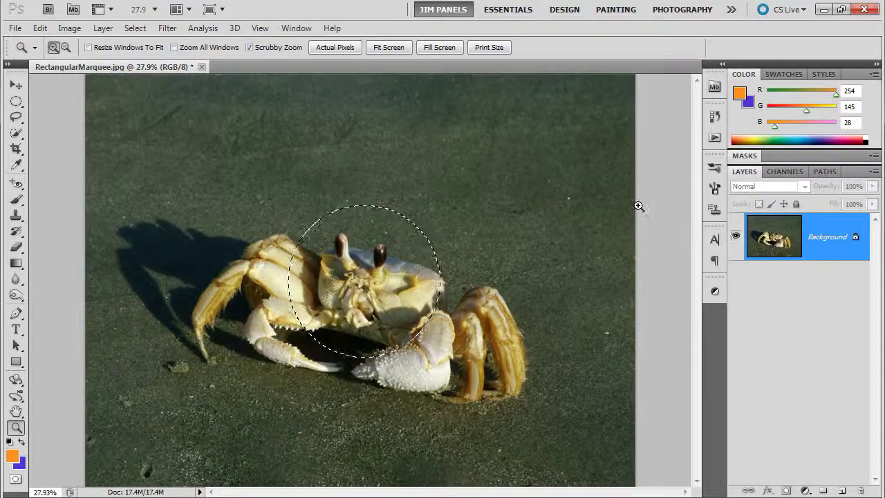
key(ctrl+z)
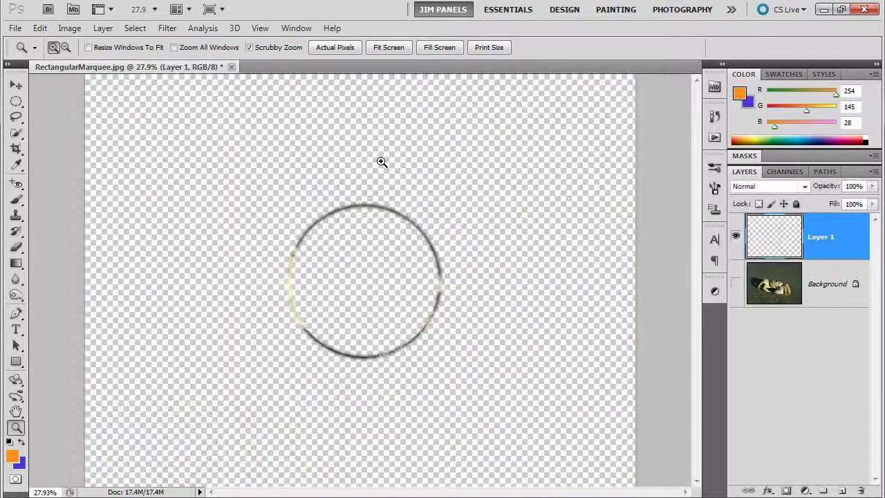
key(ctrl+z)
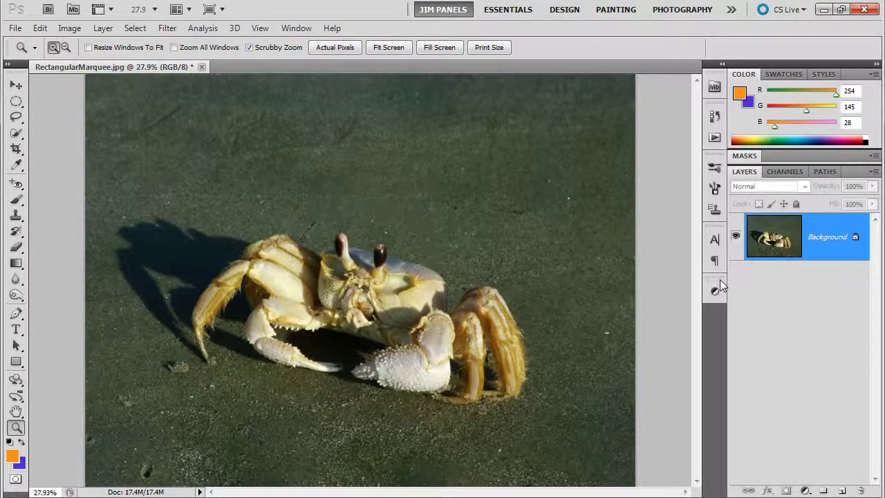
Step: Draw a circular selection over the crab, browse the Modify options, then deselect it
click(141, 32)
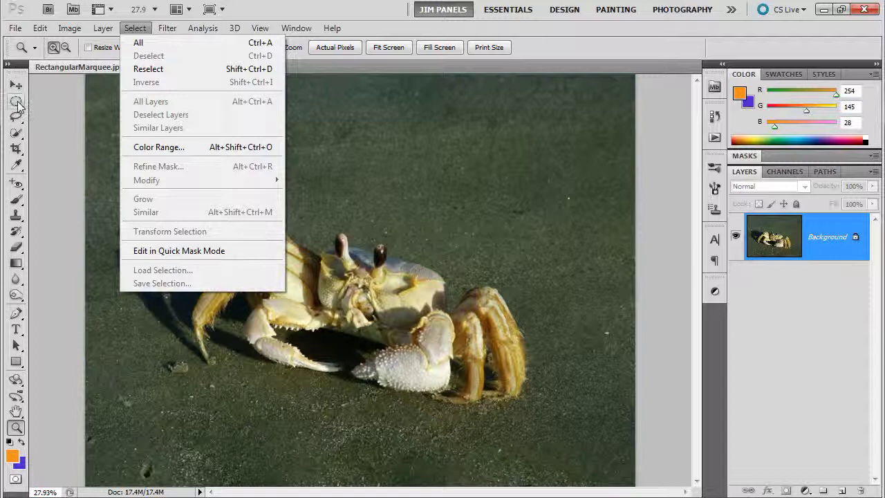
click(16, 103)
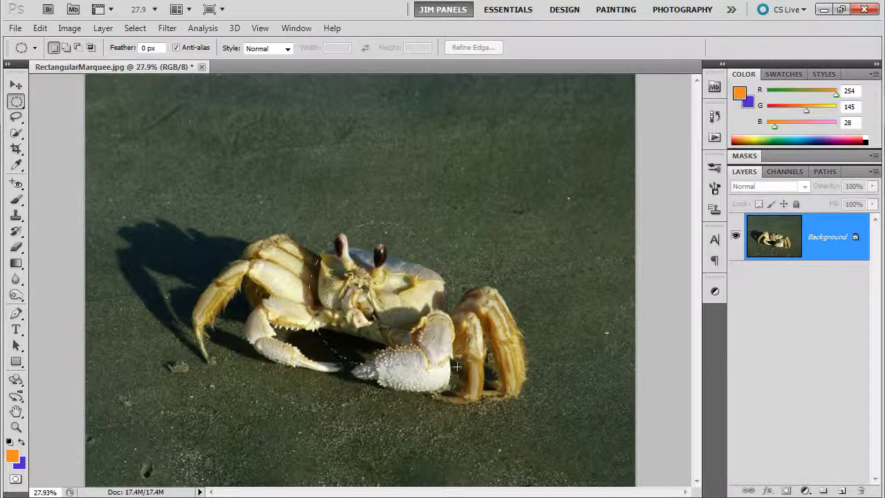
drag(457, 366, 455, 367)
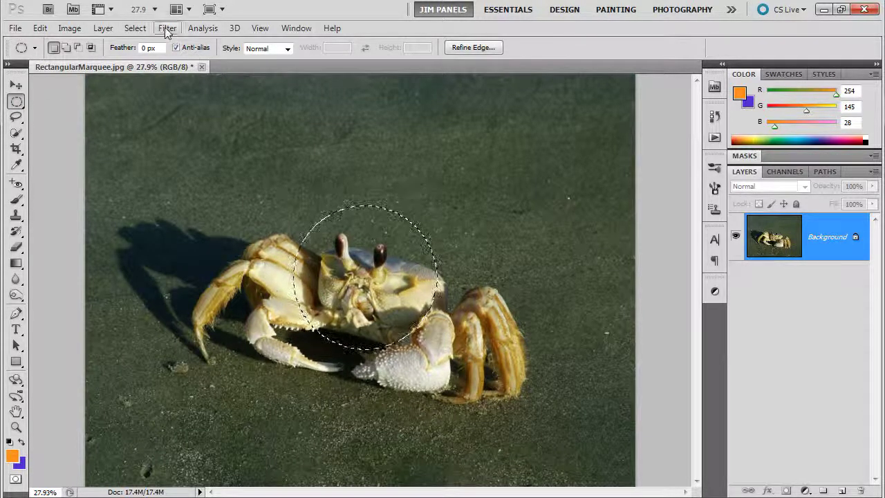
click(135, 28)
mouse_move(216, 183)
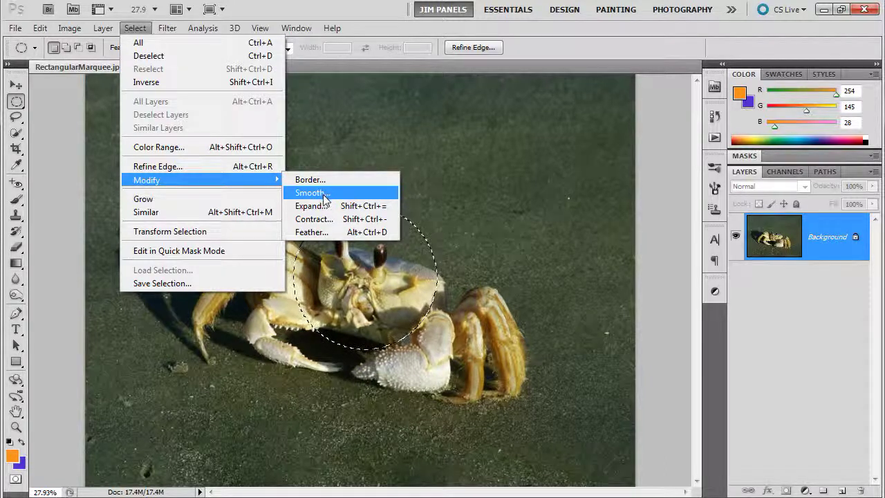
click(401, 140)
click(135, 28)
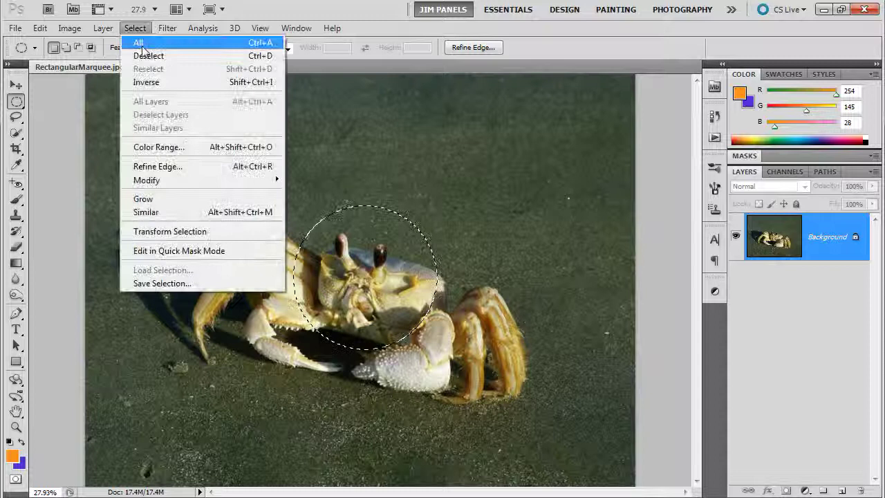
click(138, 53)
Step: Lasso a freehand selection around the crab and smooth it with a 12-pixel sample radius
key(l)
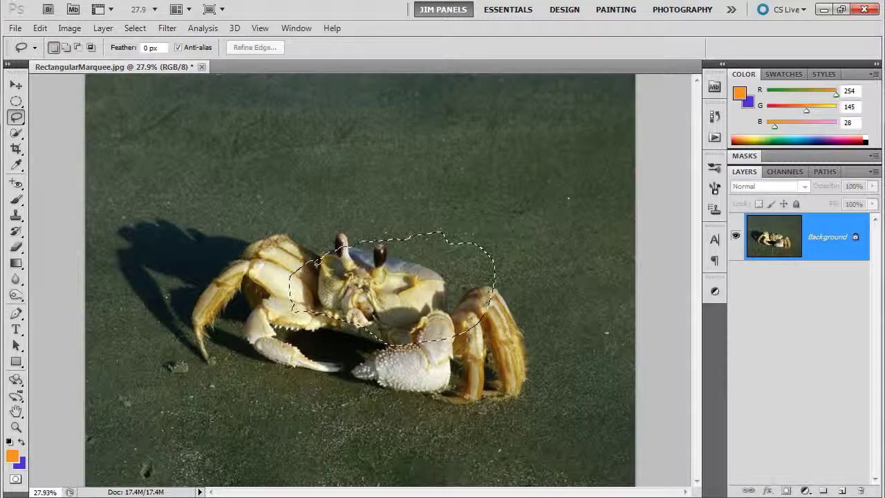
click(143, 29)
mouse_move(164, 188)
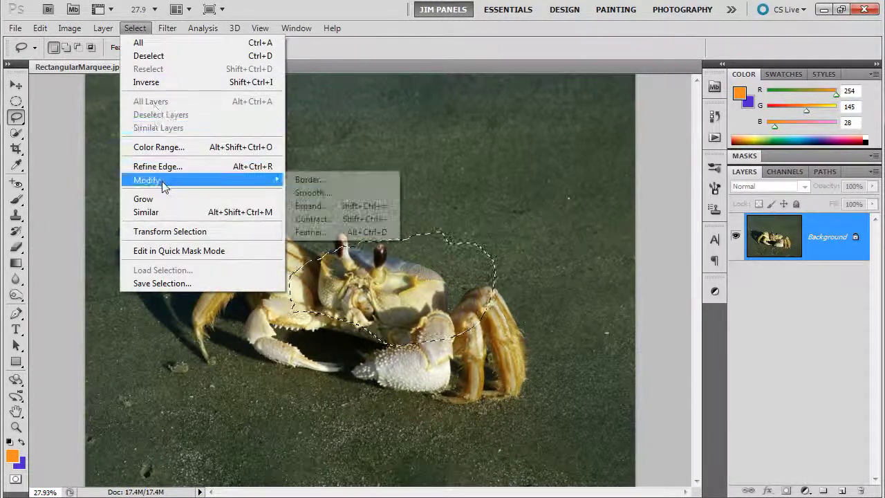
click(325, 192)
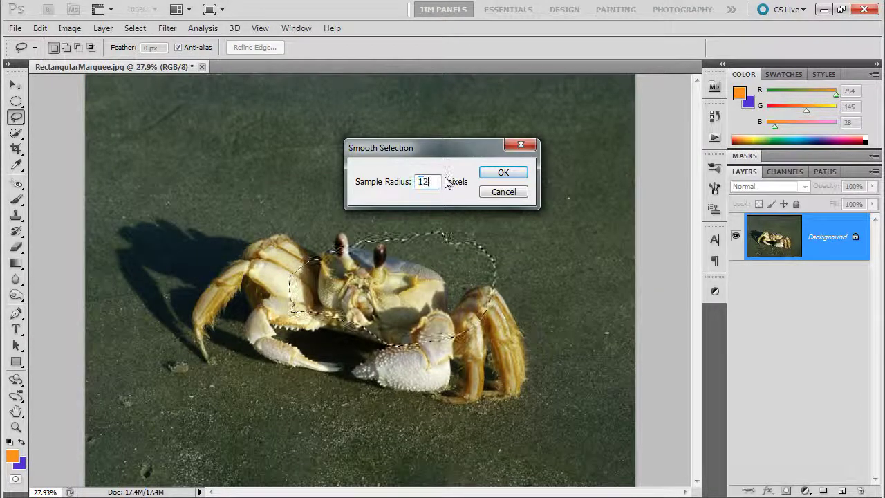
click(504, 174)
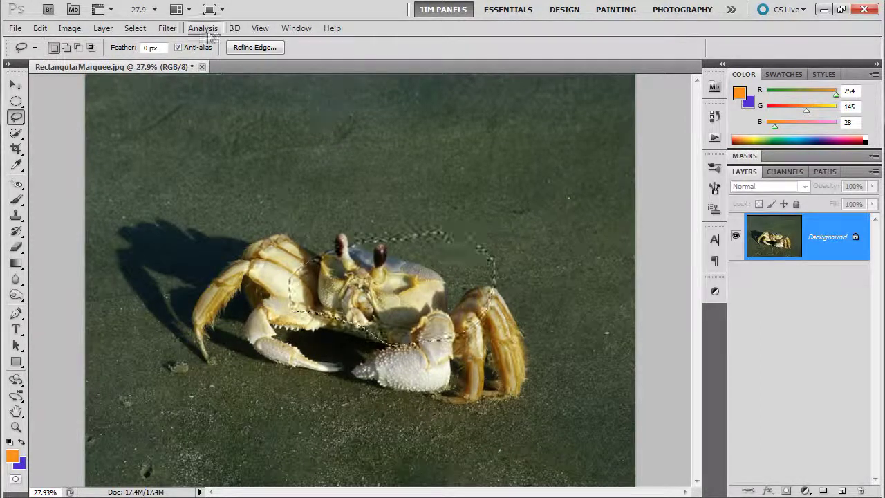
click(135, 27)
Step: Deselect, draw a new circular marquee around the crab, and expand it by 30 pixels
click(148, 55)
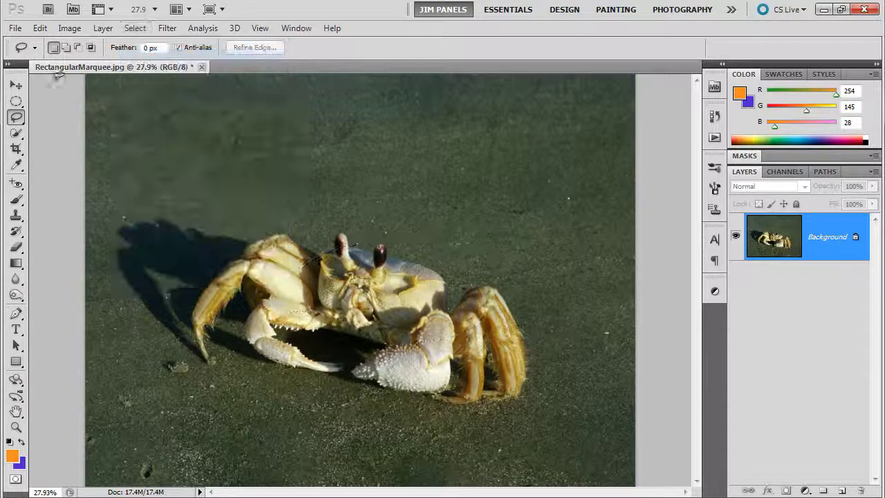
click(17, 101)
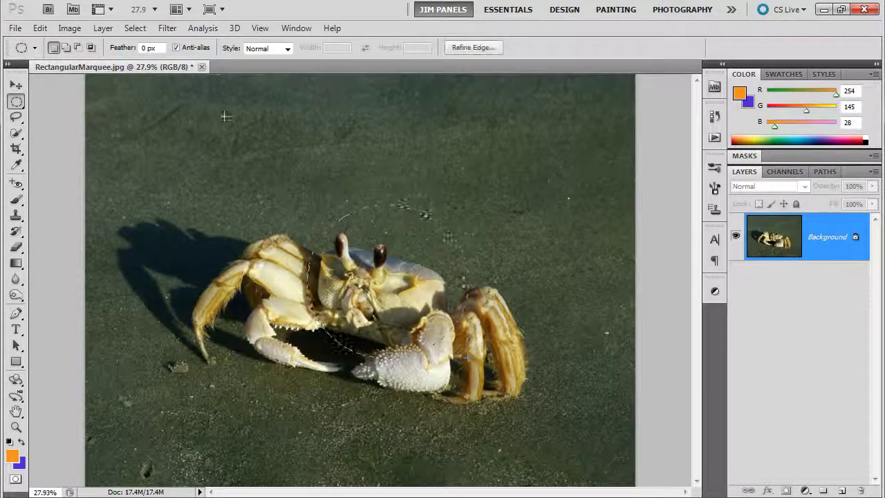
drag(307, 205, 464, 357)
click(136, 29)
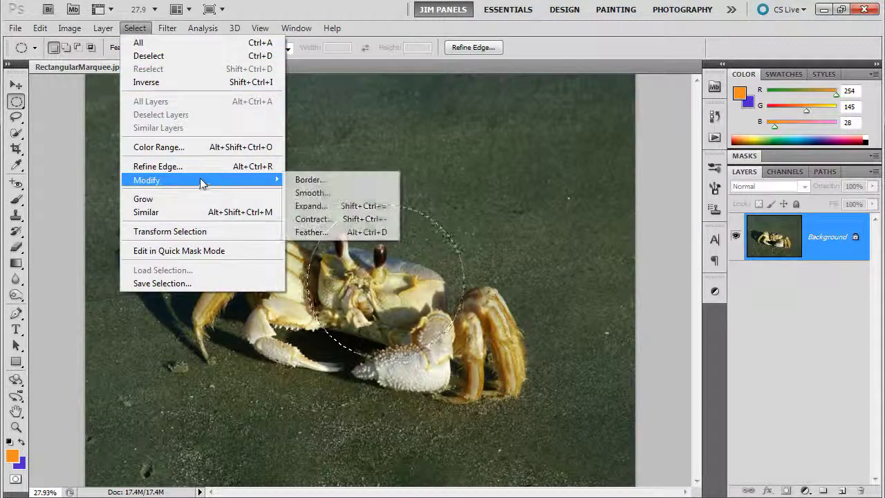
click(368, 206)
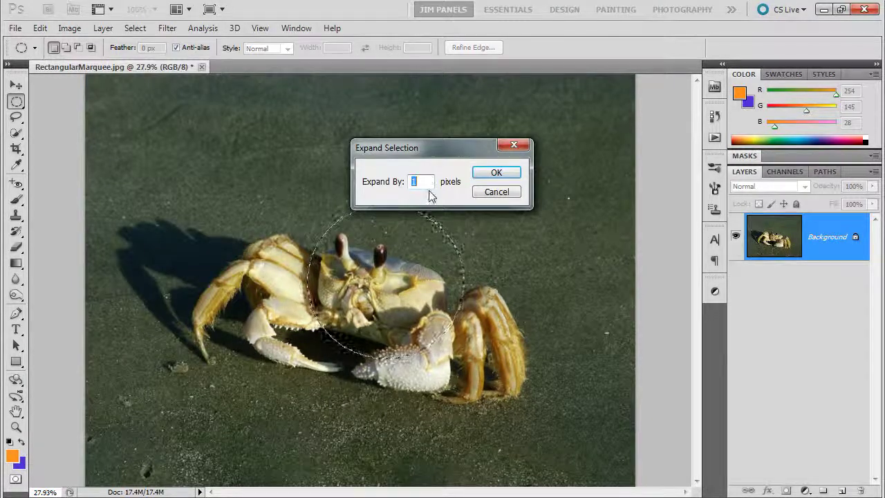
text(30)
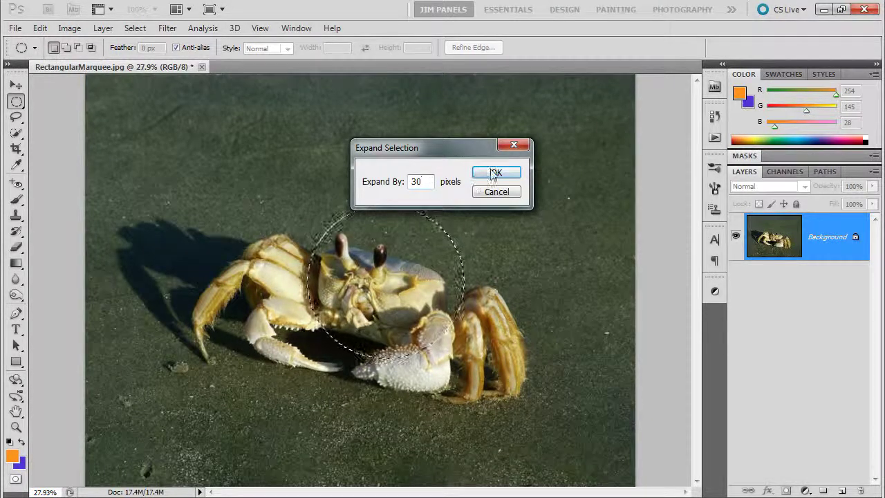
click(497, 172)
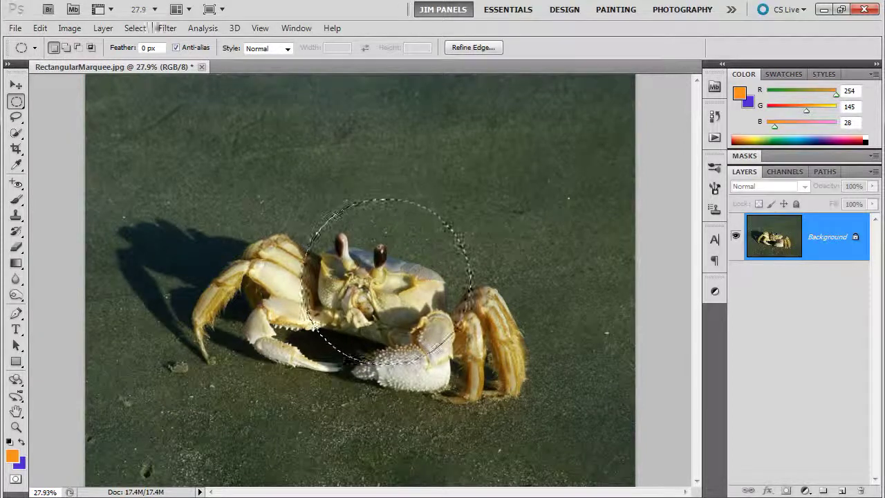
Step: Contract the circular selection by 60 pixels
click(136, 30)
mouse_move(201, 180)
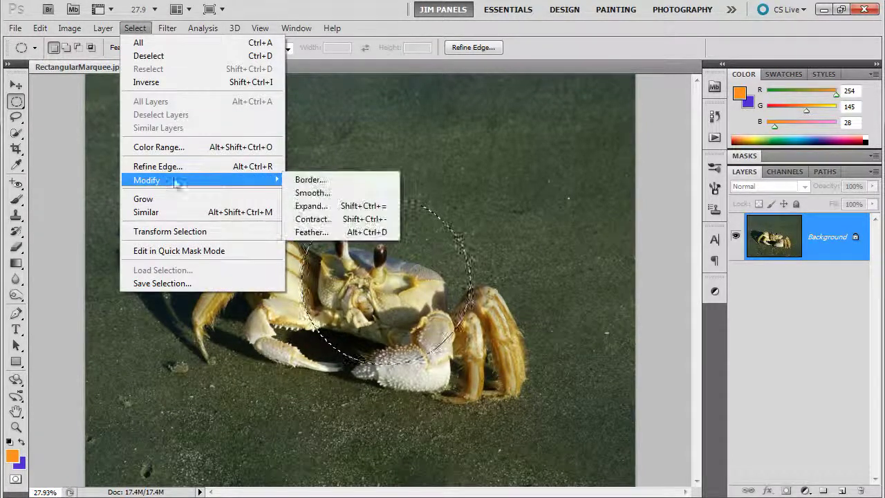
click(343, 219)
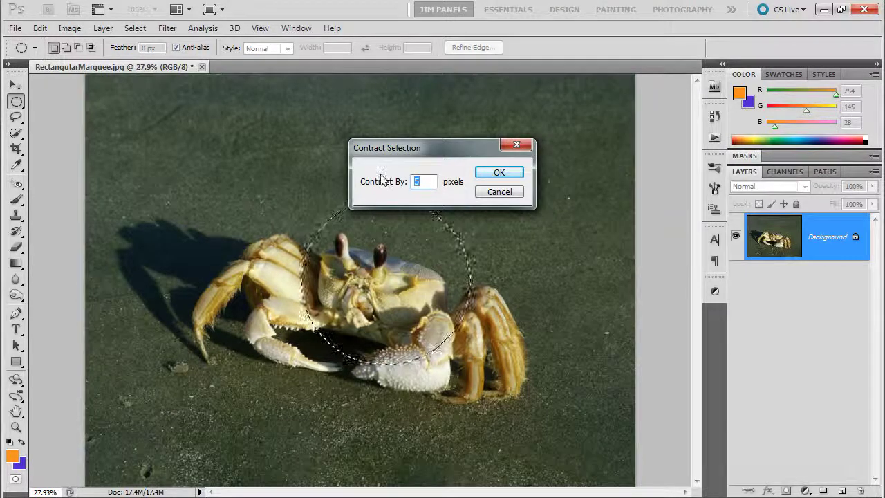
text(60)
click(499, 173)
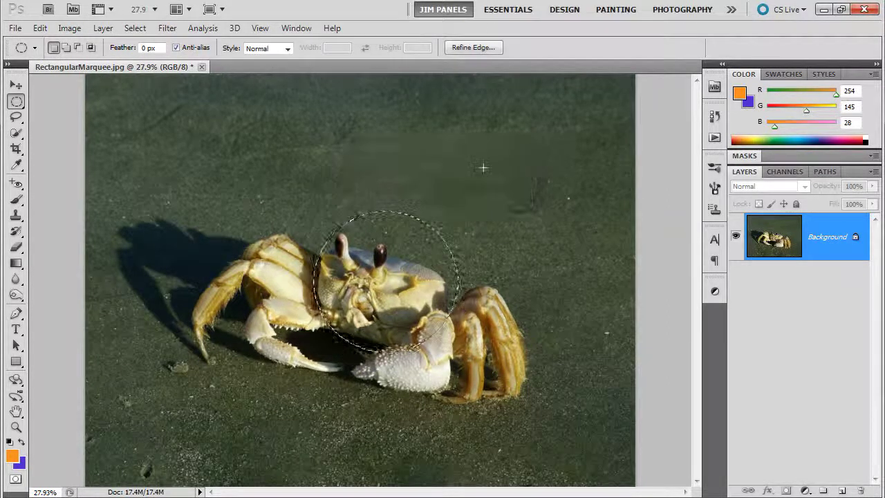
click(135, 27)
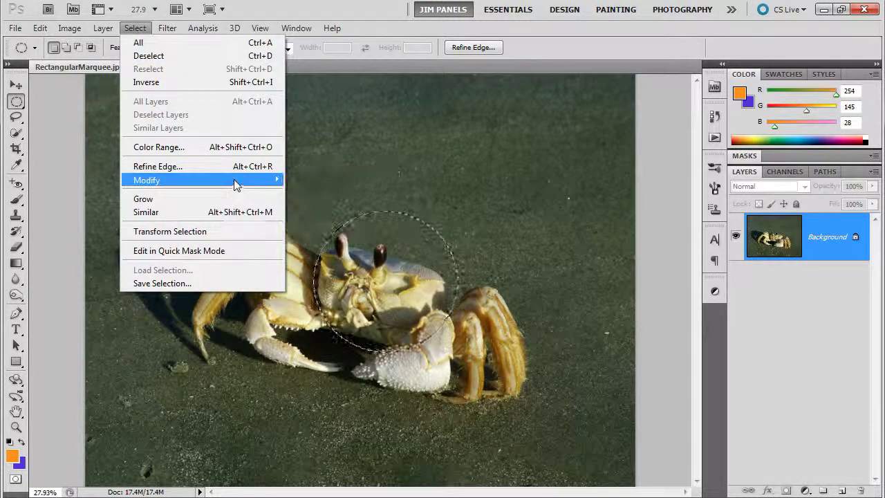
click(230, 204)
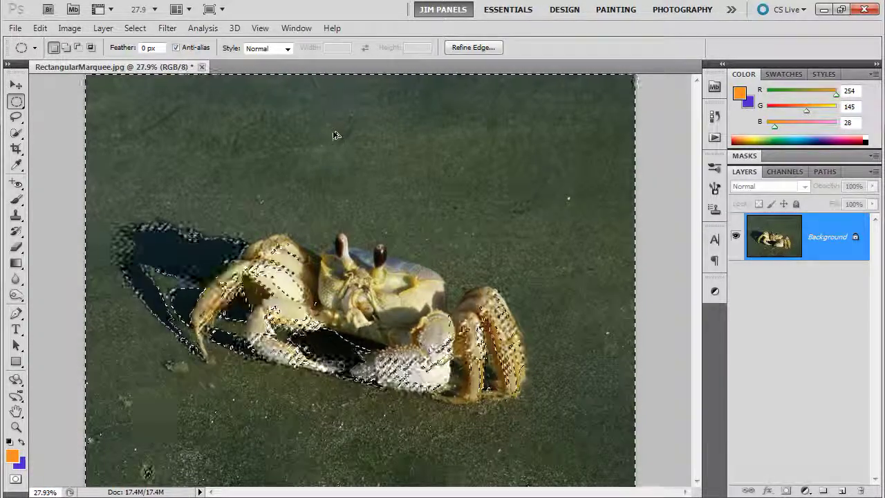
key(ctrl+z)
Step: Start Transform Selection, then squash, move, stretch and rotate the ellipse over the crab
click(135, 27)
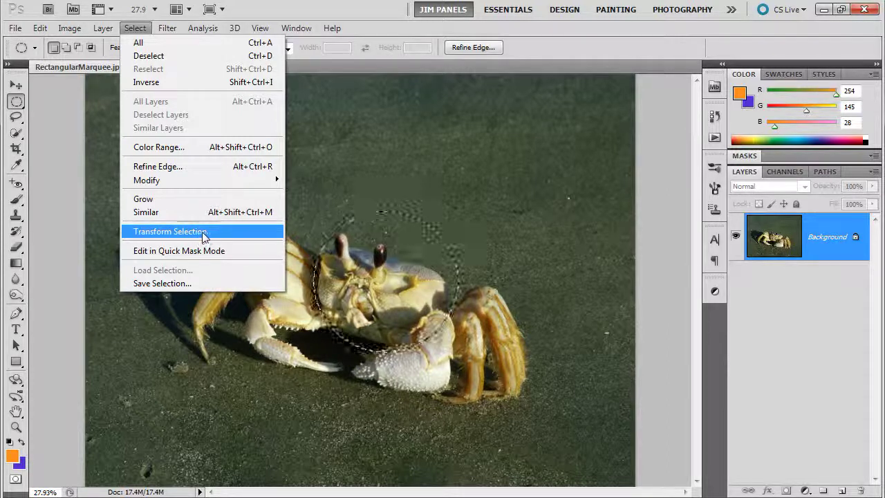
click(199, 233)
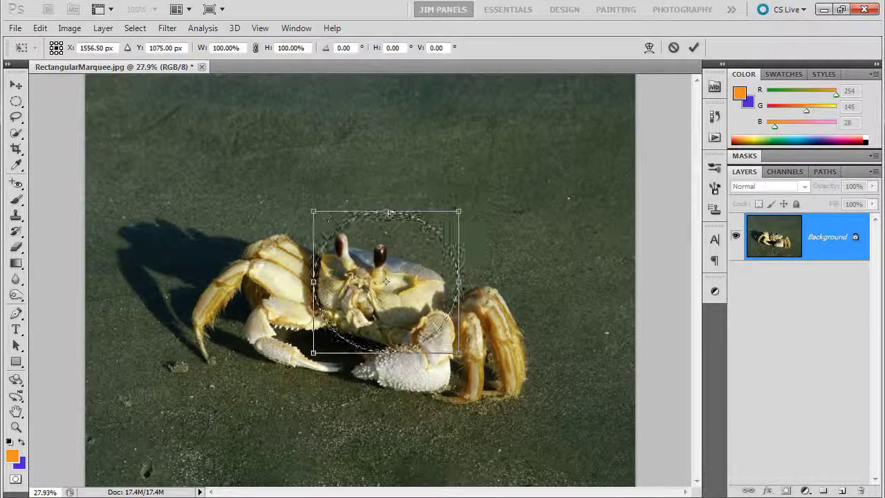
drag(386, 212, 438, 257)
drag(409, 298, 306, 236)
drag(345, 275, 456, 347)
drag(371, 225, 386, 199)
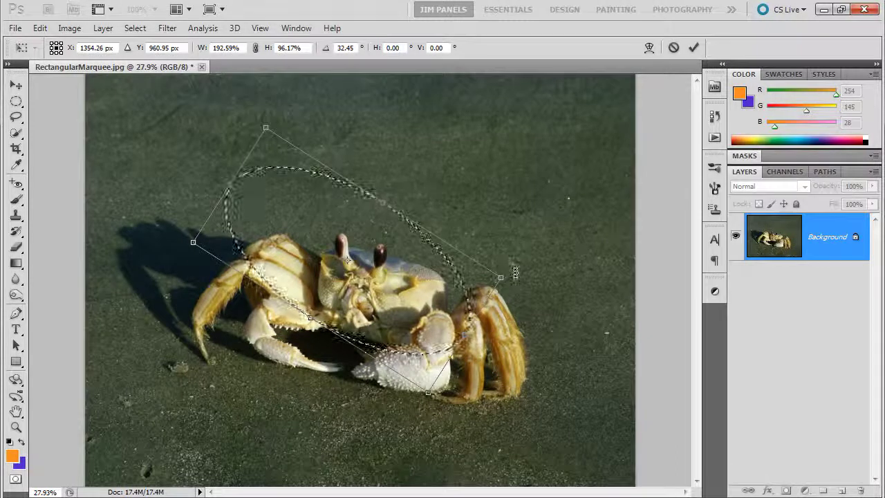
drag(506, 251, 520, 214)
Step: Enlarge and reposition the tilted ellipse around the whole crab and its shadow, then commit
drag(361, 193, 366, 170)
drag(467, 356, 580, 467)
mouse_move(444, 341)
mouse_down()
mouse_move(391, 351)
mouse_move(451, 334)
mouse_up()
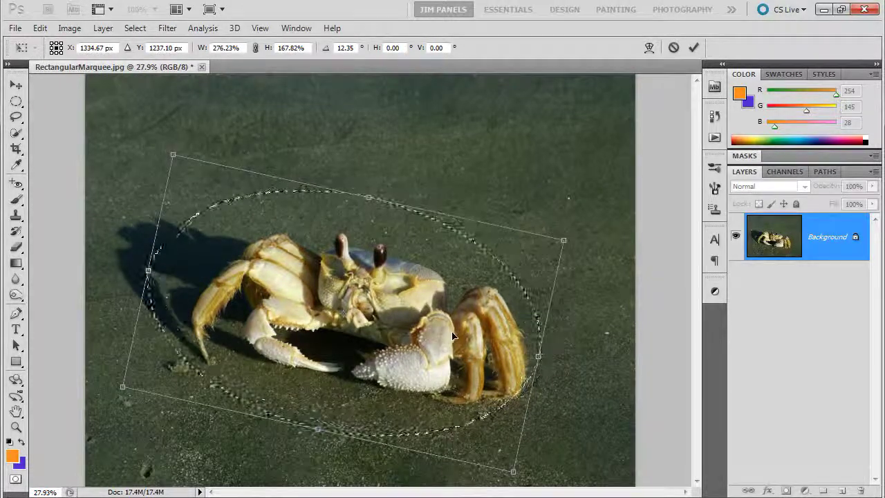
drag(173, 155, 137, 109)
drag(435, 294, 441, 309)
drag(144, 124, 135, 108)
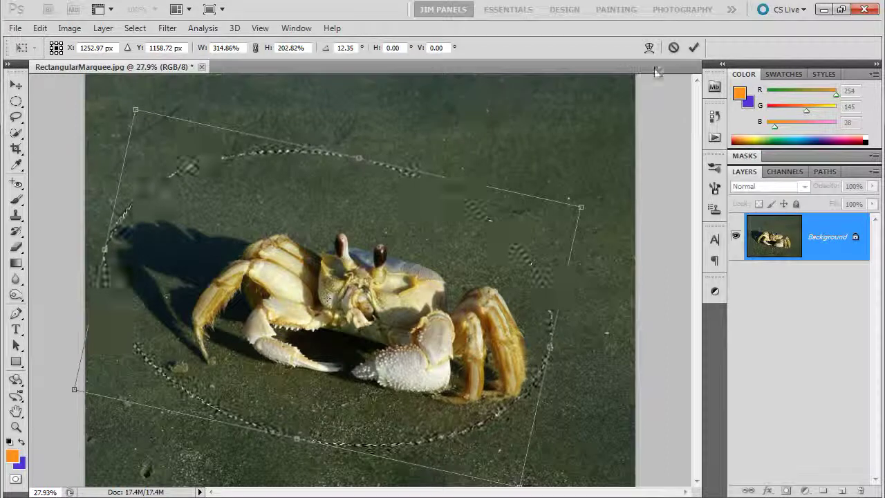
click(694, 48)
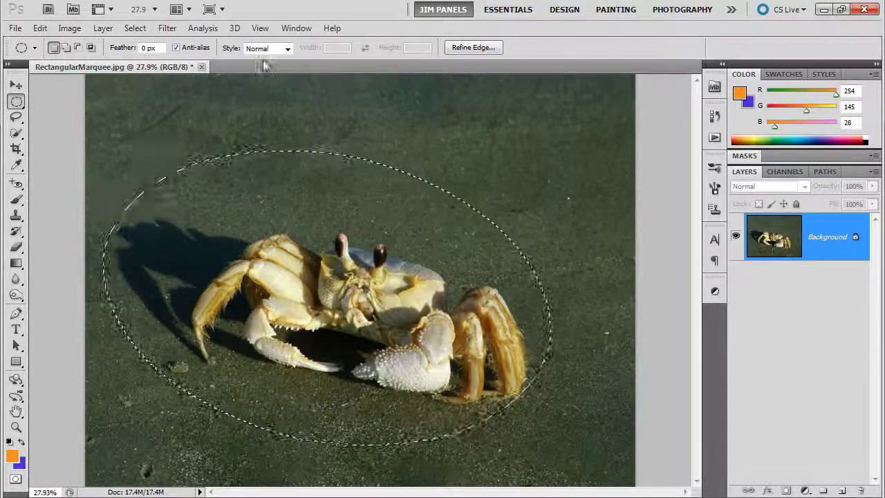
Step: Open the Select menu to deselect, leaving the tilted oval selection in place
click(136, 31)
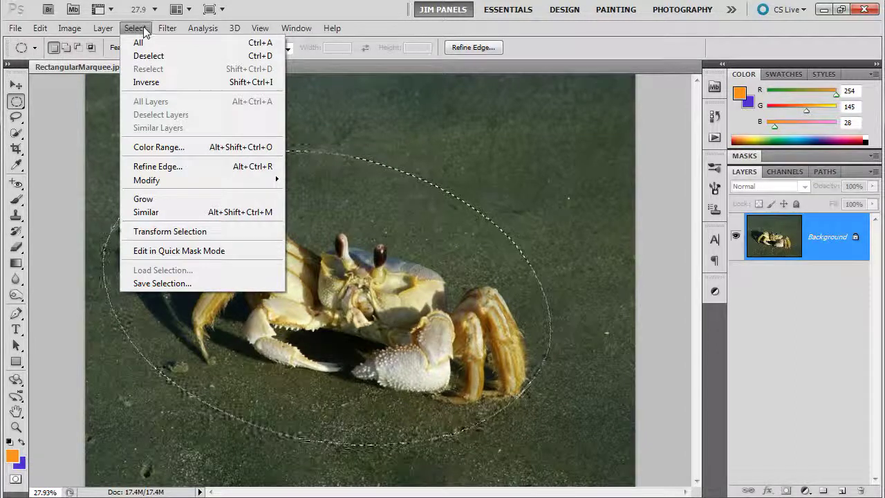
mouse_move(202, 27)
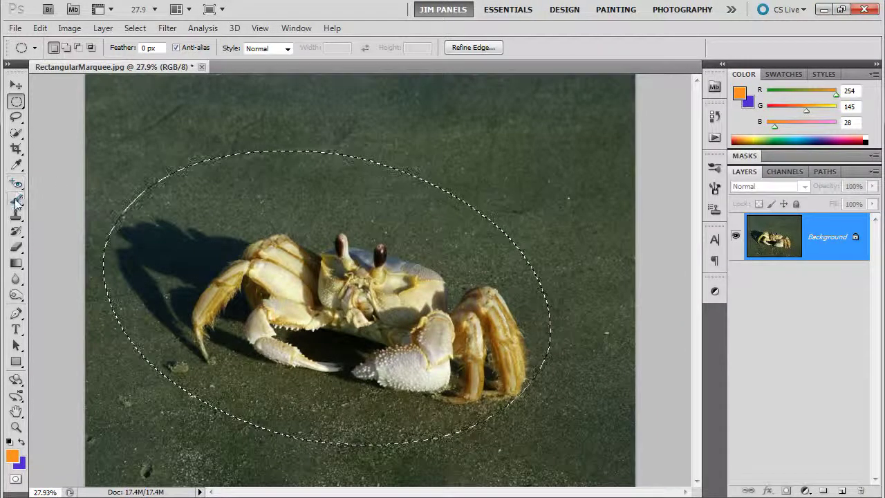
Step: Deselect, then select a circle over the crab's eyes and add a small circle on its left
click(135, 27)
click(141, 55)
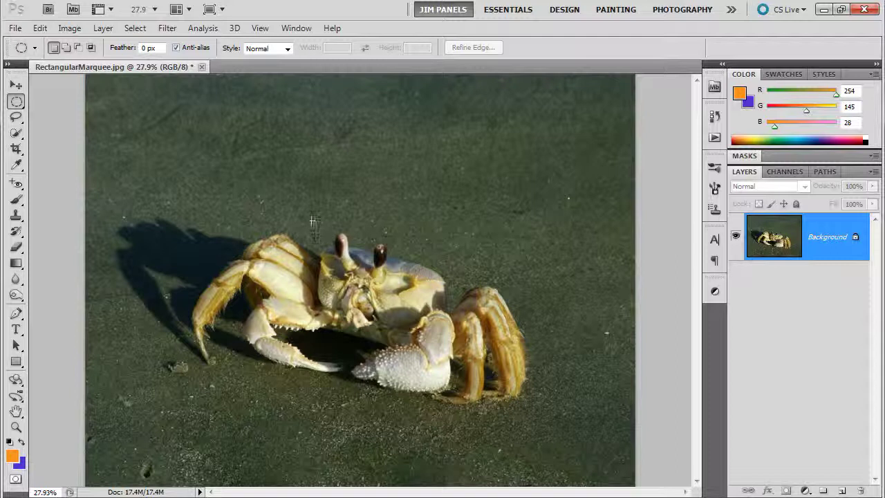
drag(381, 273, 382, 277)
key(shift)
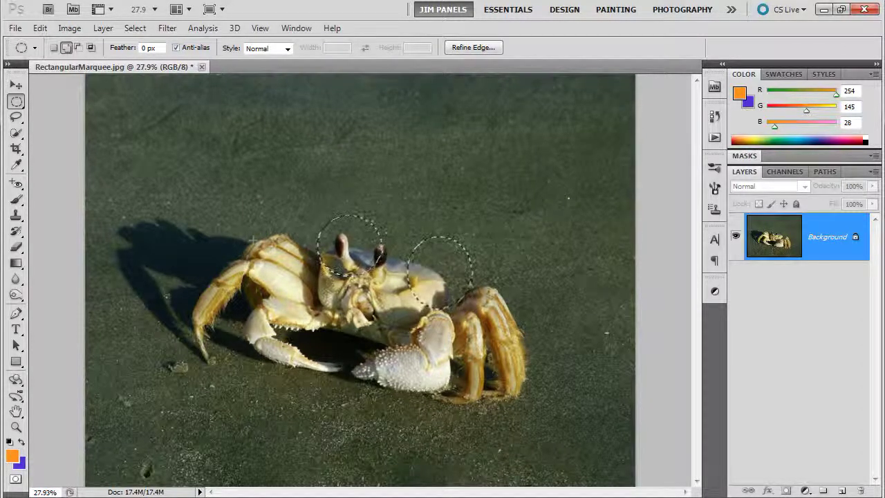
drag(249, 239, 291, 280)
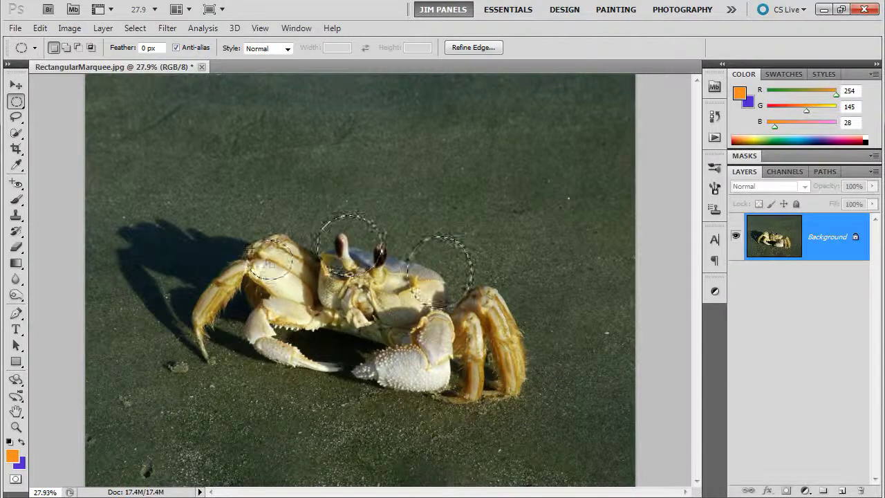
Step: Cut rectangular holes in the circles, copy them to Layer 1, and hide the Background
click(16, 102)
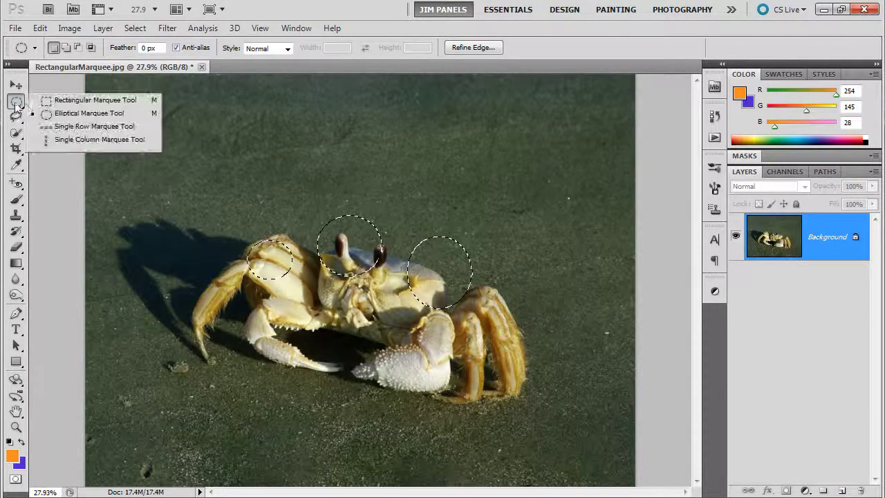
click(90, 100)
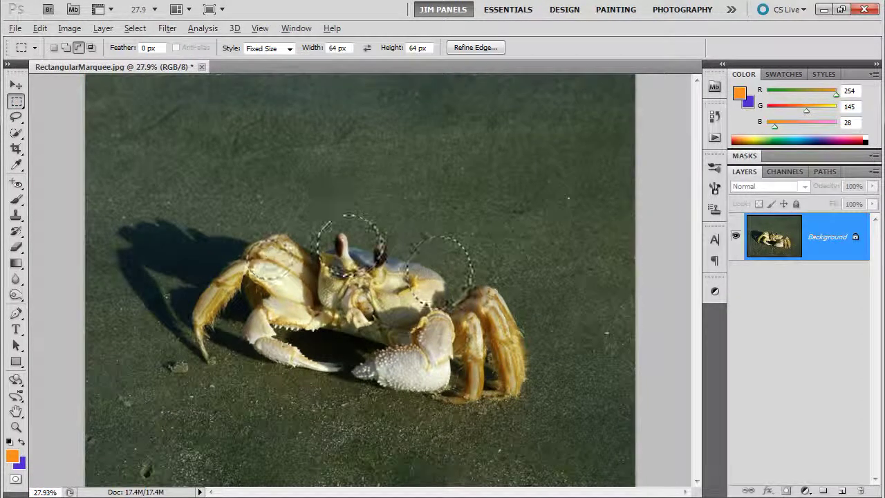
alt+click(266, 260)
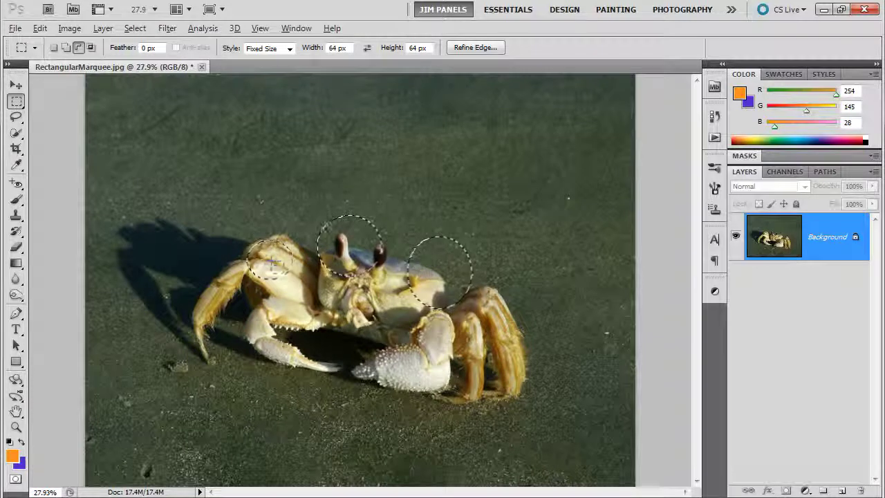
click(289, 49)
click(259, 58)
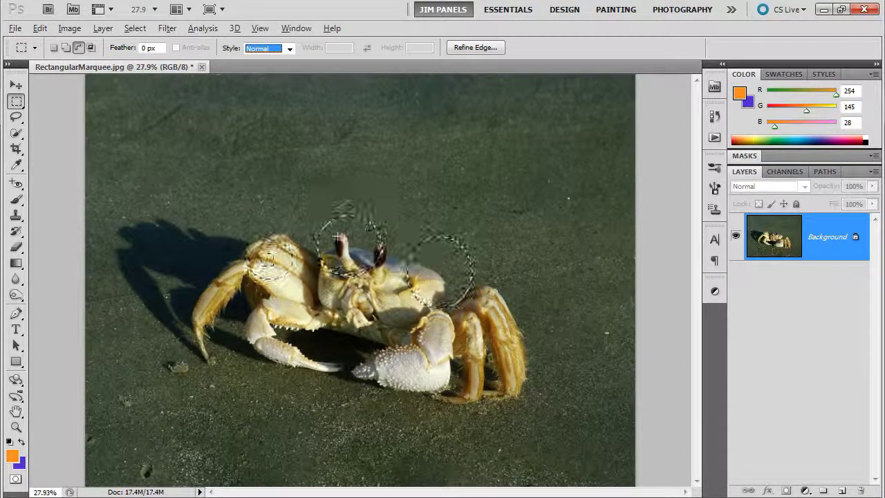
drag(345, 235, 361, 251)
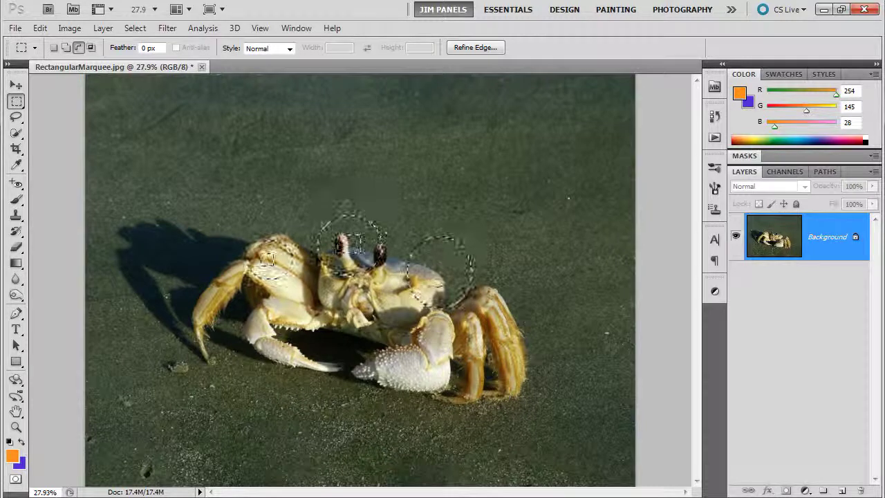
drag(424, 266, 445, 286)
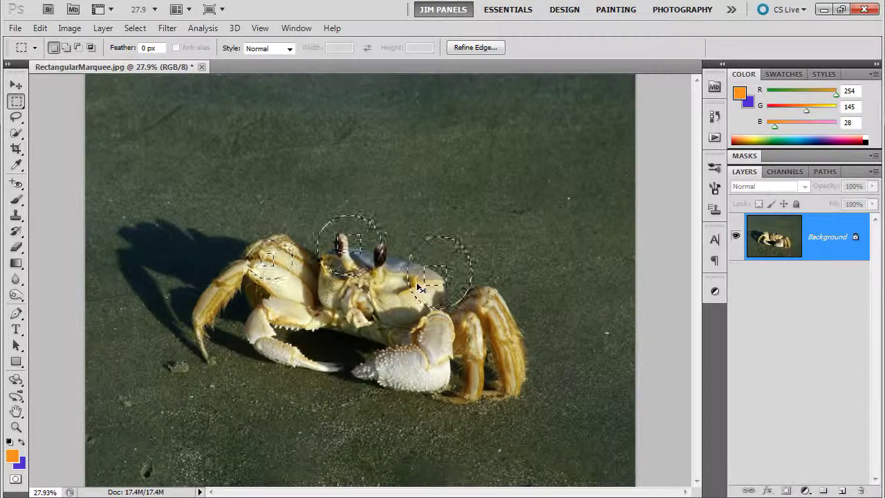
key(ctrl+j)
click(736, 283)
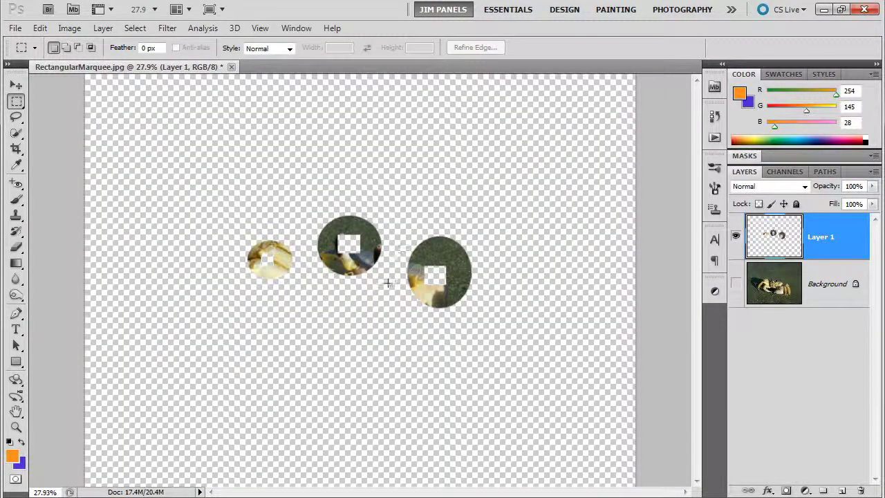
Step: Show and select the Background, then draw rectangular selections over the crab's left legs
click(825, 290)
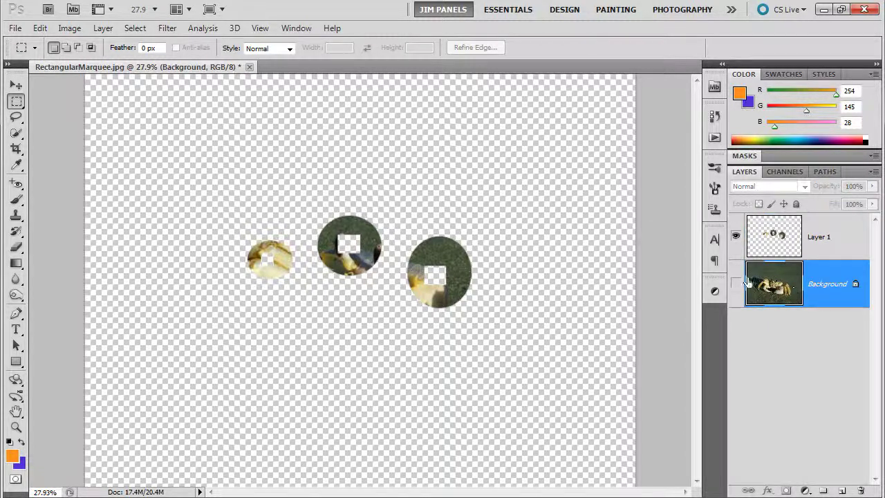
click(736, 283)
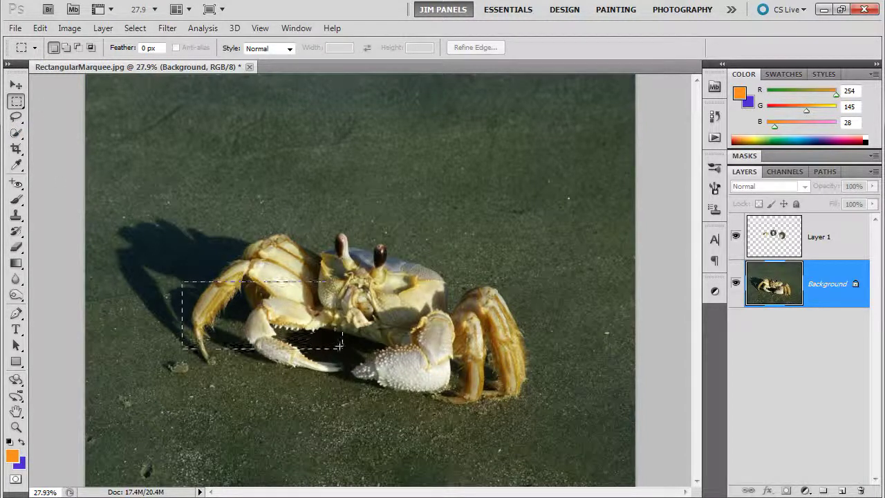
drag(340, 346, 341, 347)
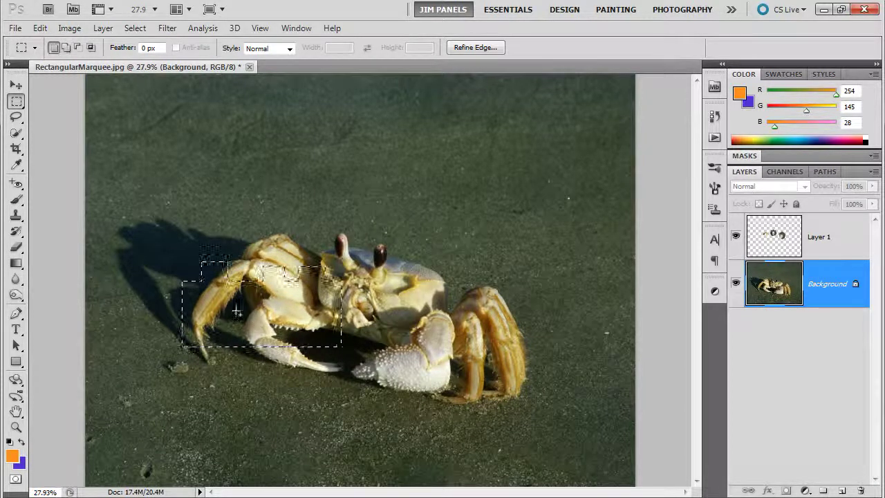
key(shift+alt)
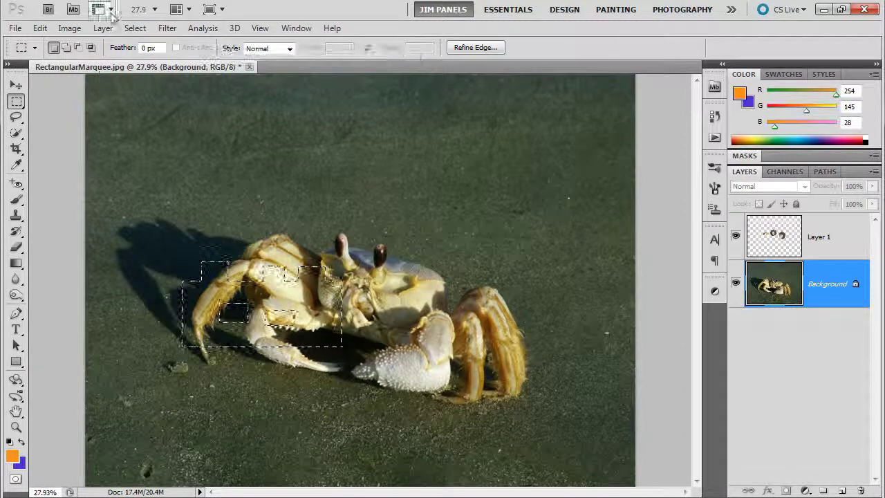
Step: Feather the leg selection by 50 pixels, copy it to Layer 2, and hide the Background
click(133, 28)
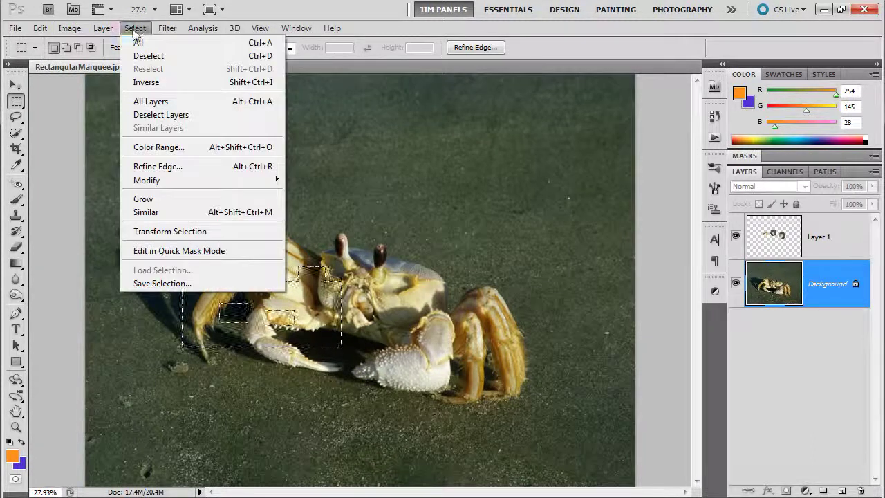
mouse_move(165, 182)
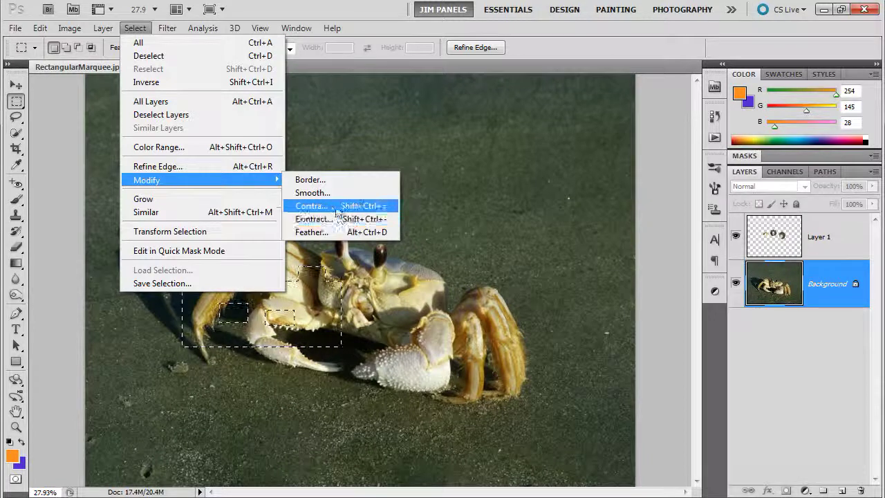
click(312, 232)
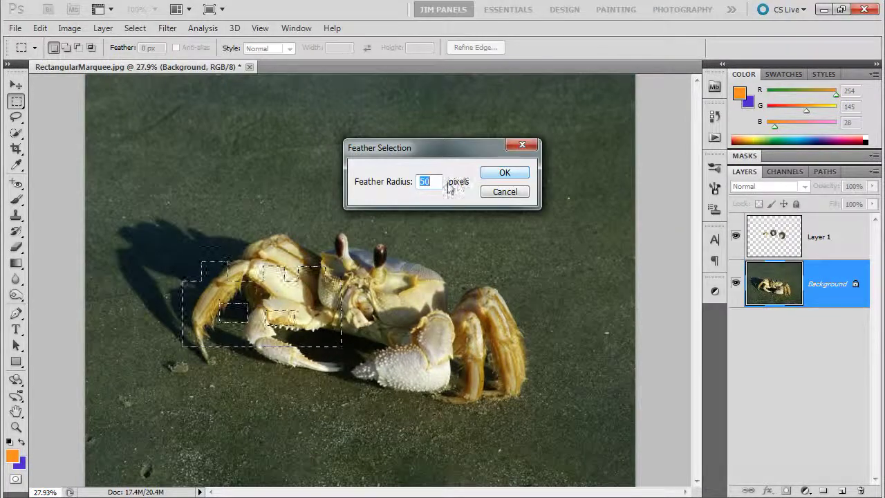
click(512, 172)
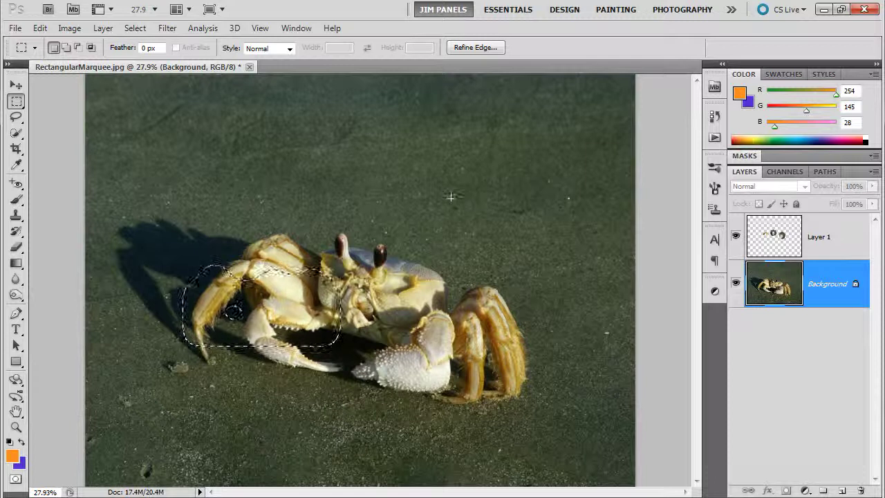
key(ctrl+j)
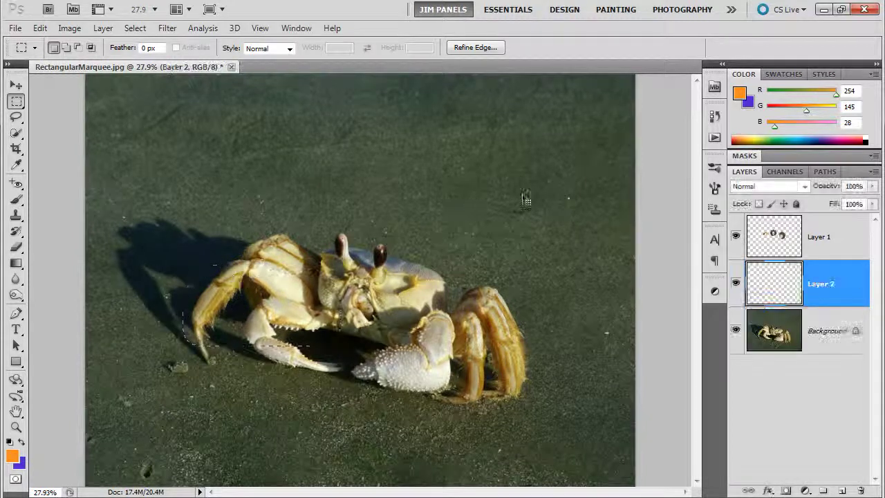
click(737, 336)
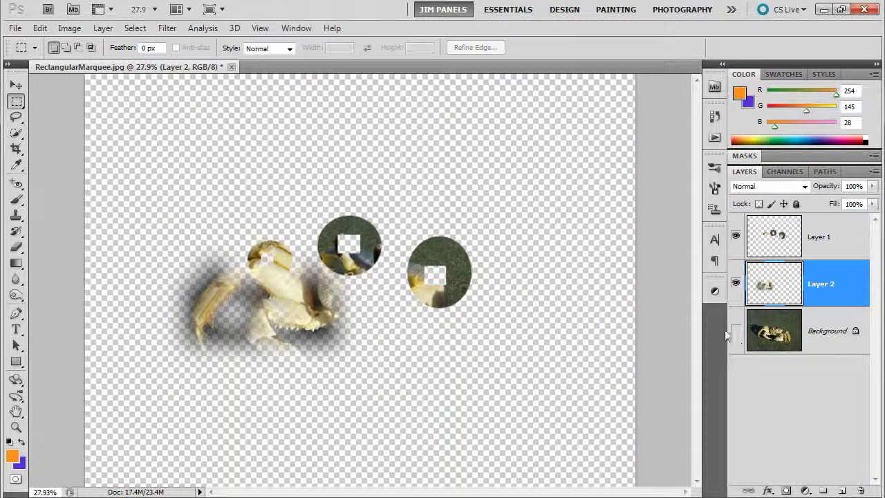